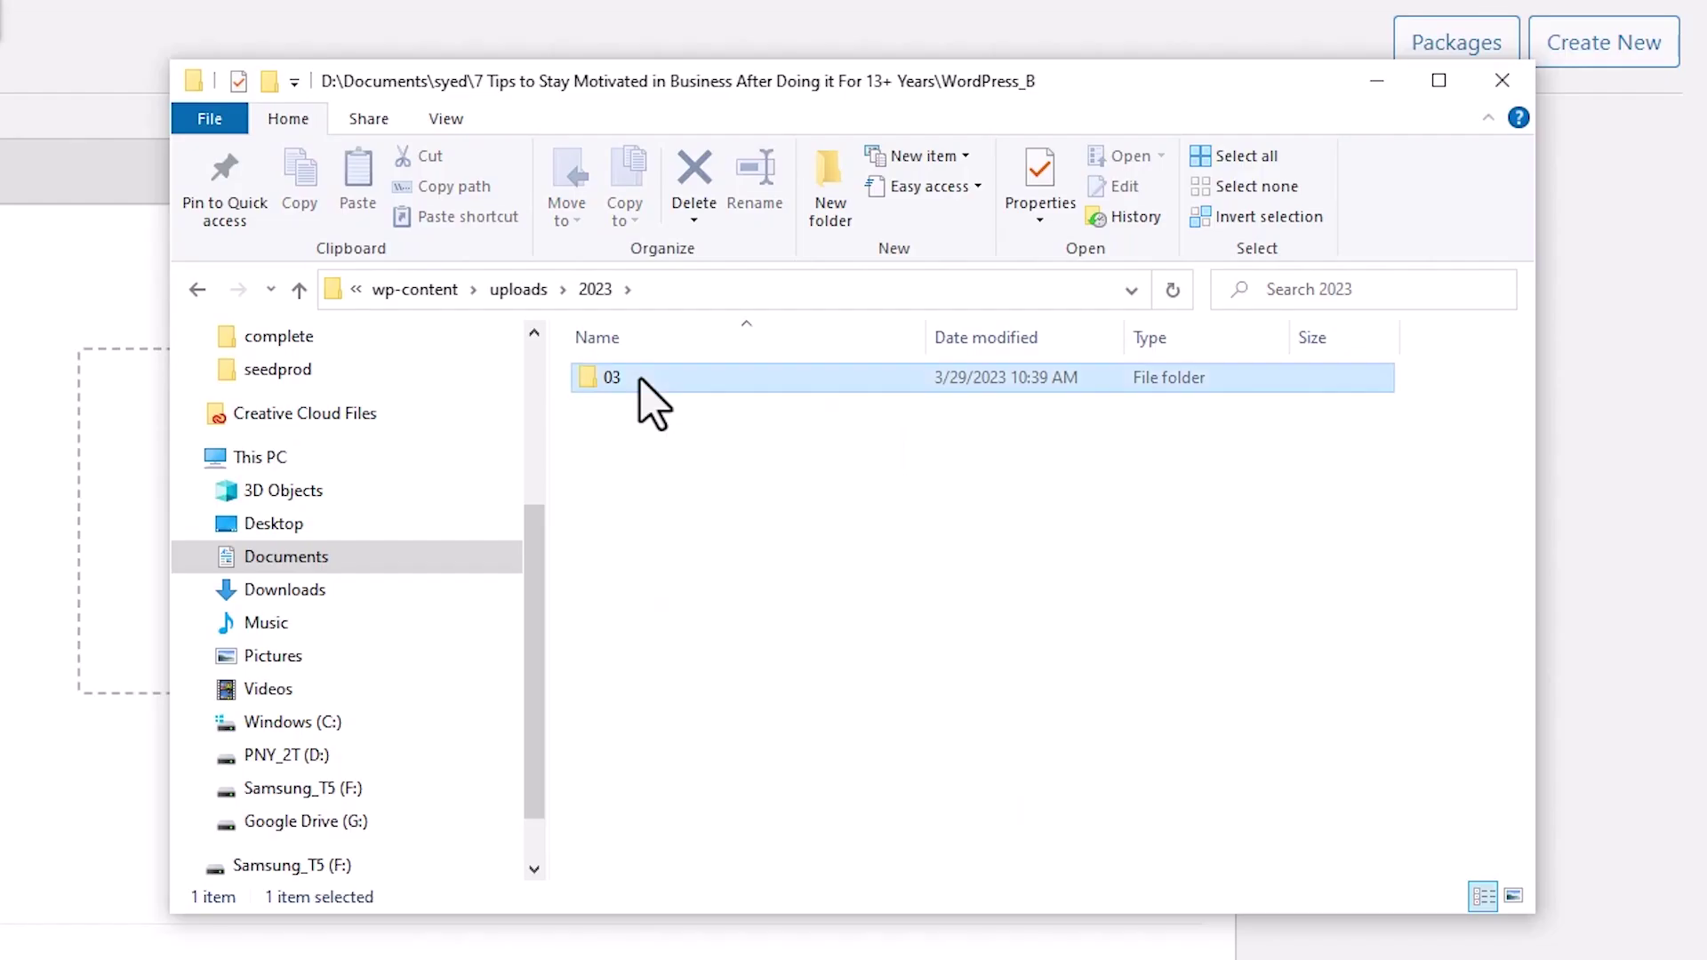
Step: On the Export page, choose Media only and look at the Start date choices
double_click(648, 385)
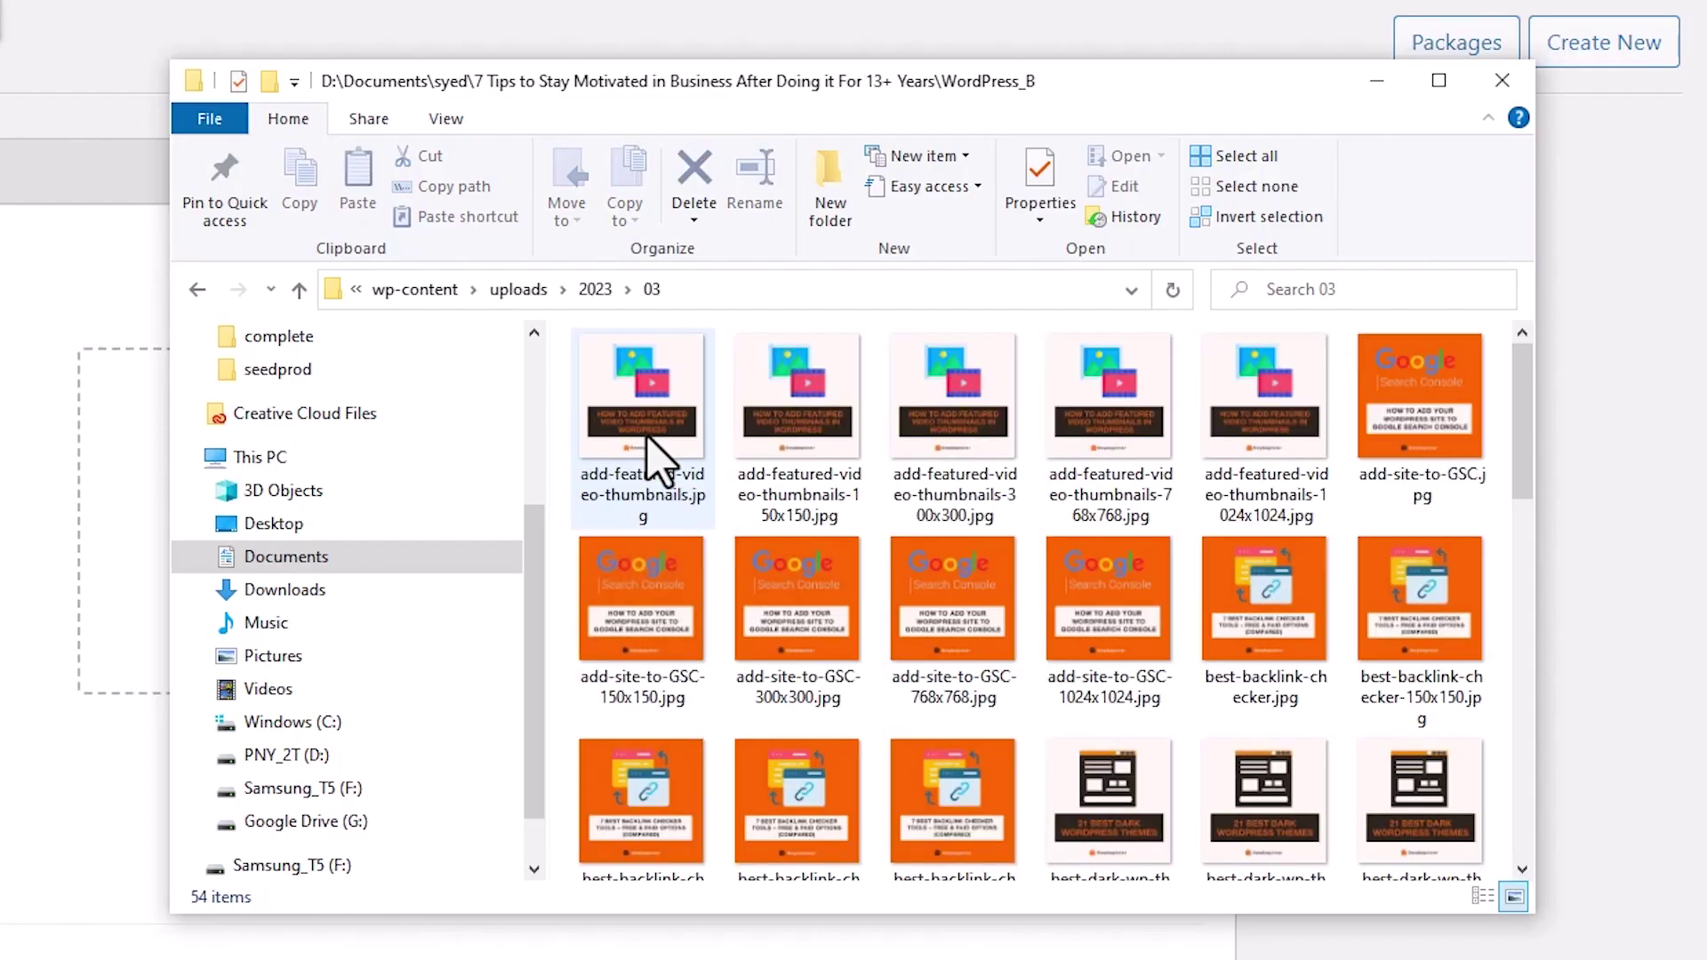
scroll(941, 614, down, 3)
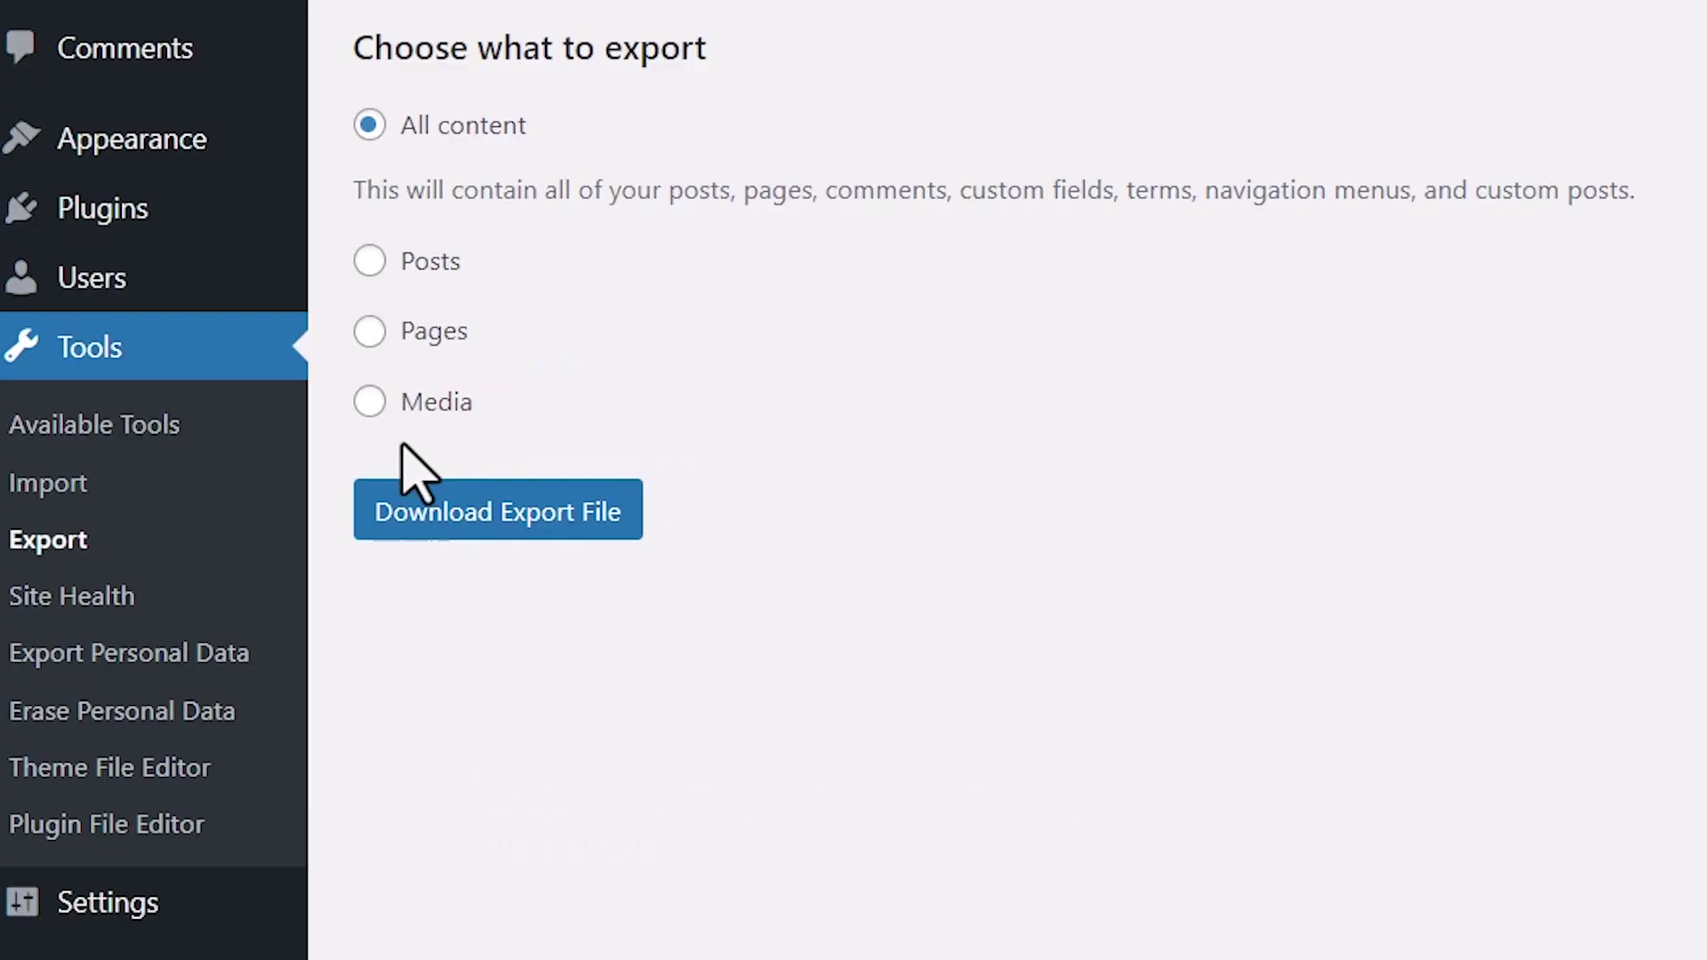
click(372, 404)
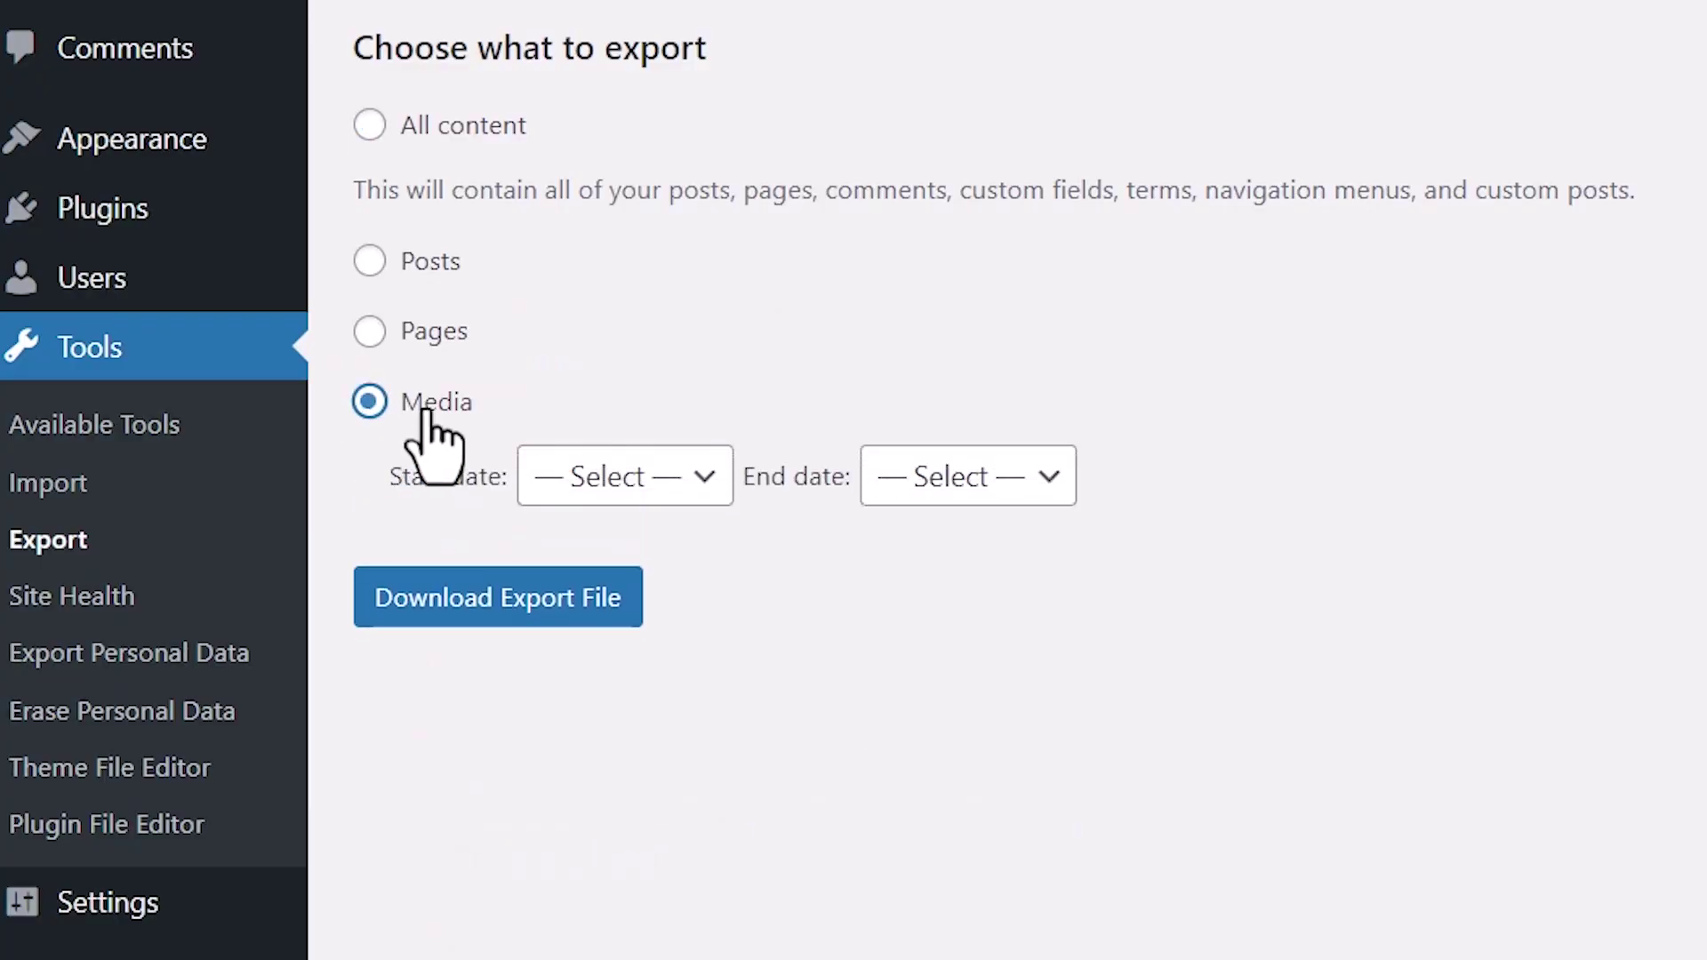
click(561, 487)
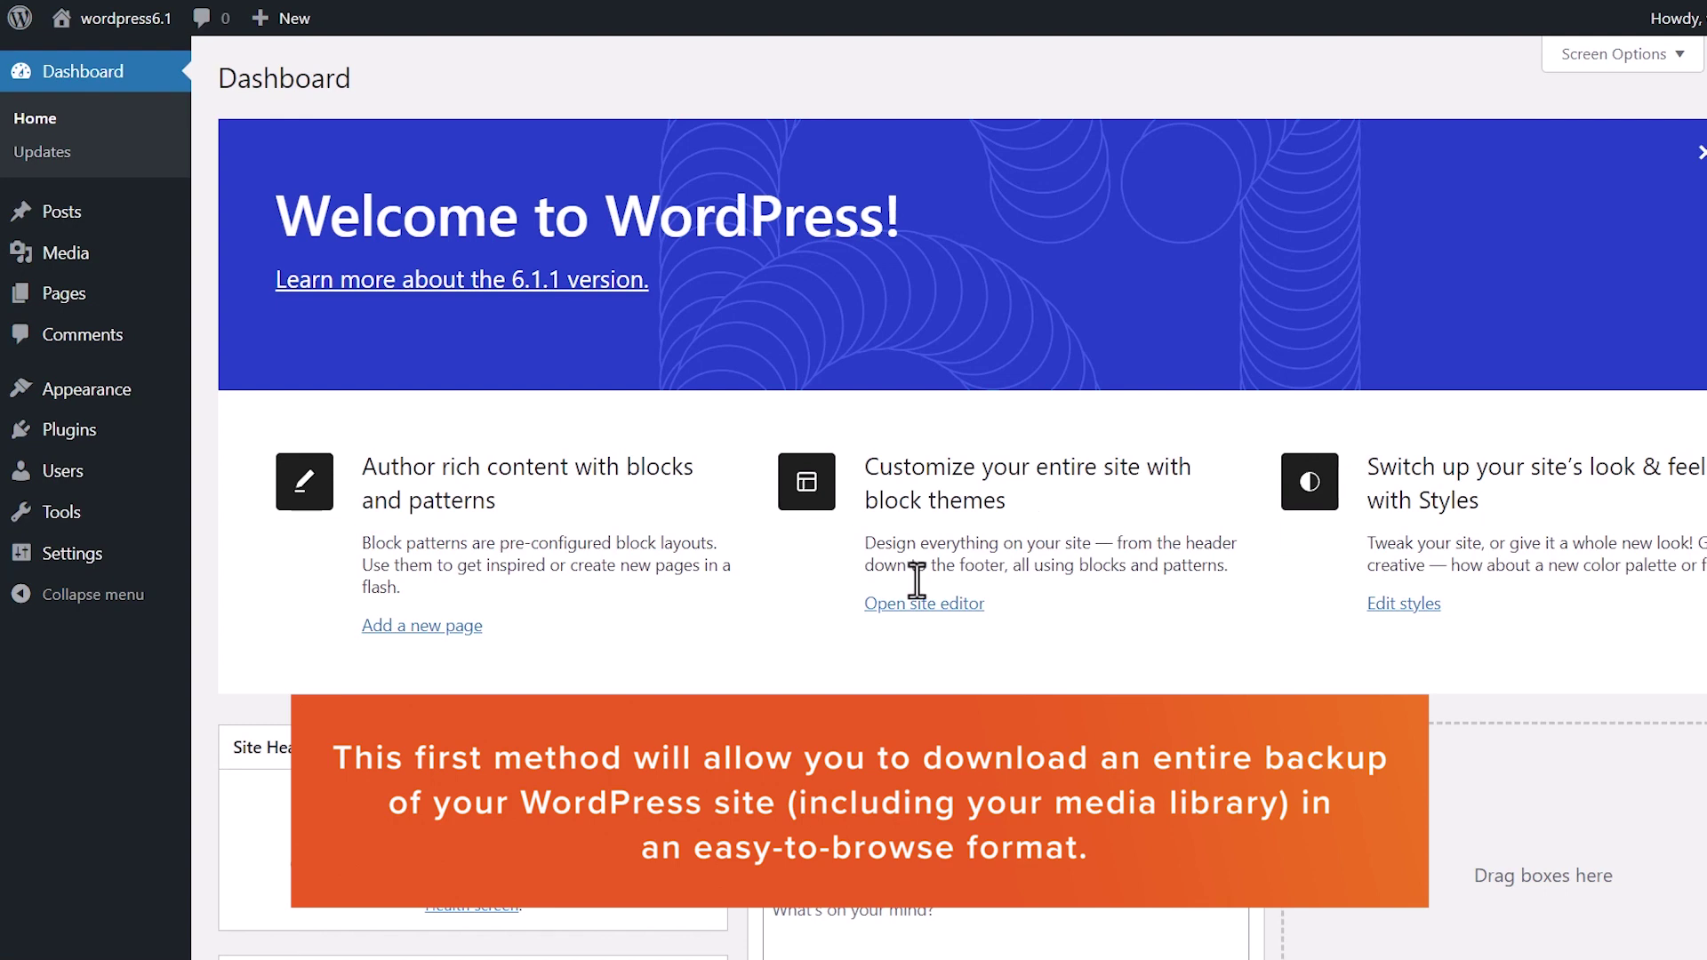
Step: Search the plugin directory for 'duplicator', then install and activate the Duplicator plugin
mouse_move(94, 441)
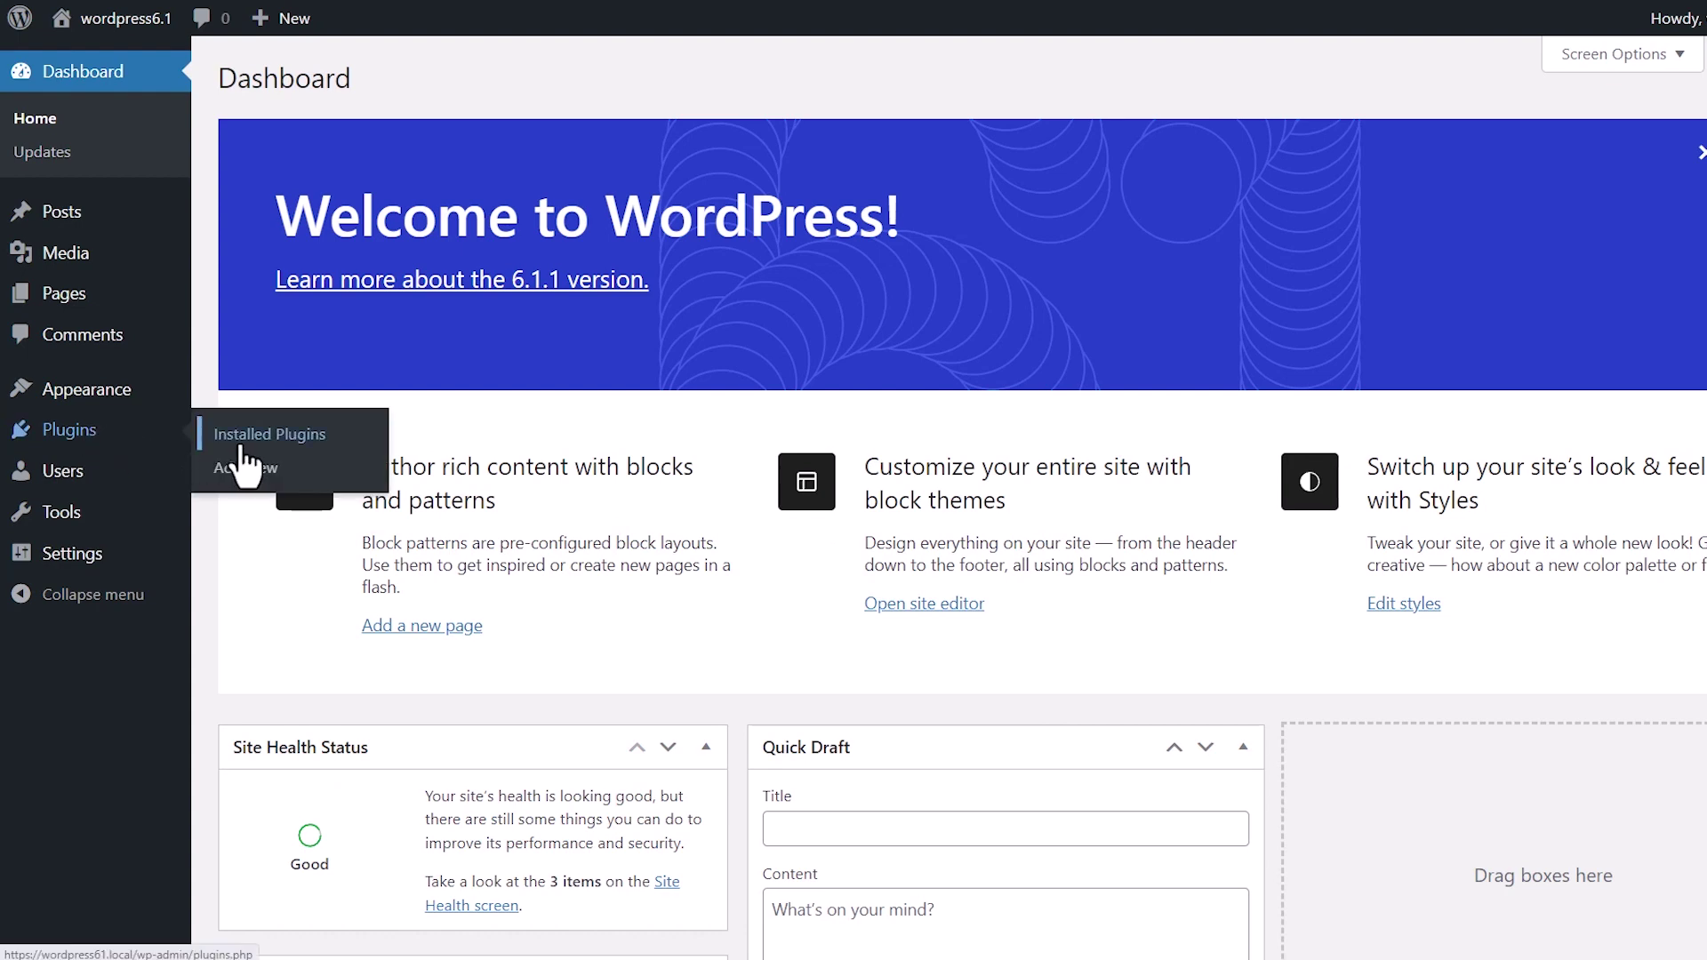
click(255, 483)
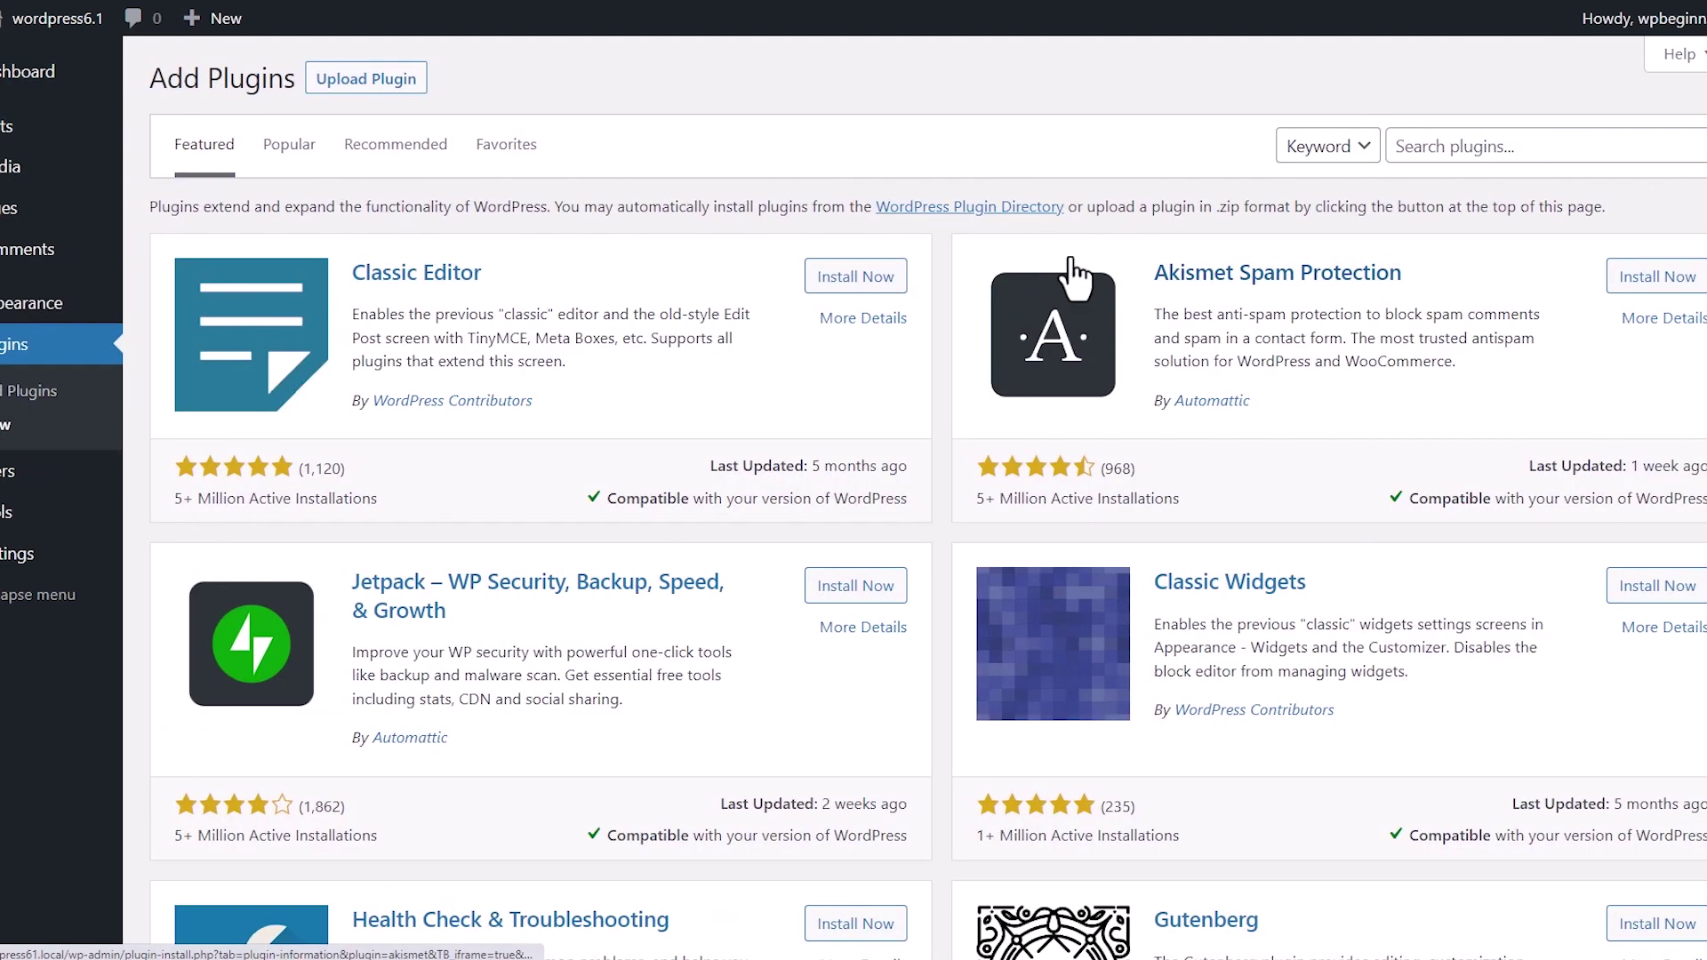
click(1398, 166)
text(duplicator)
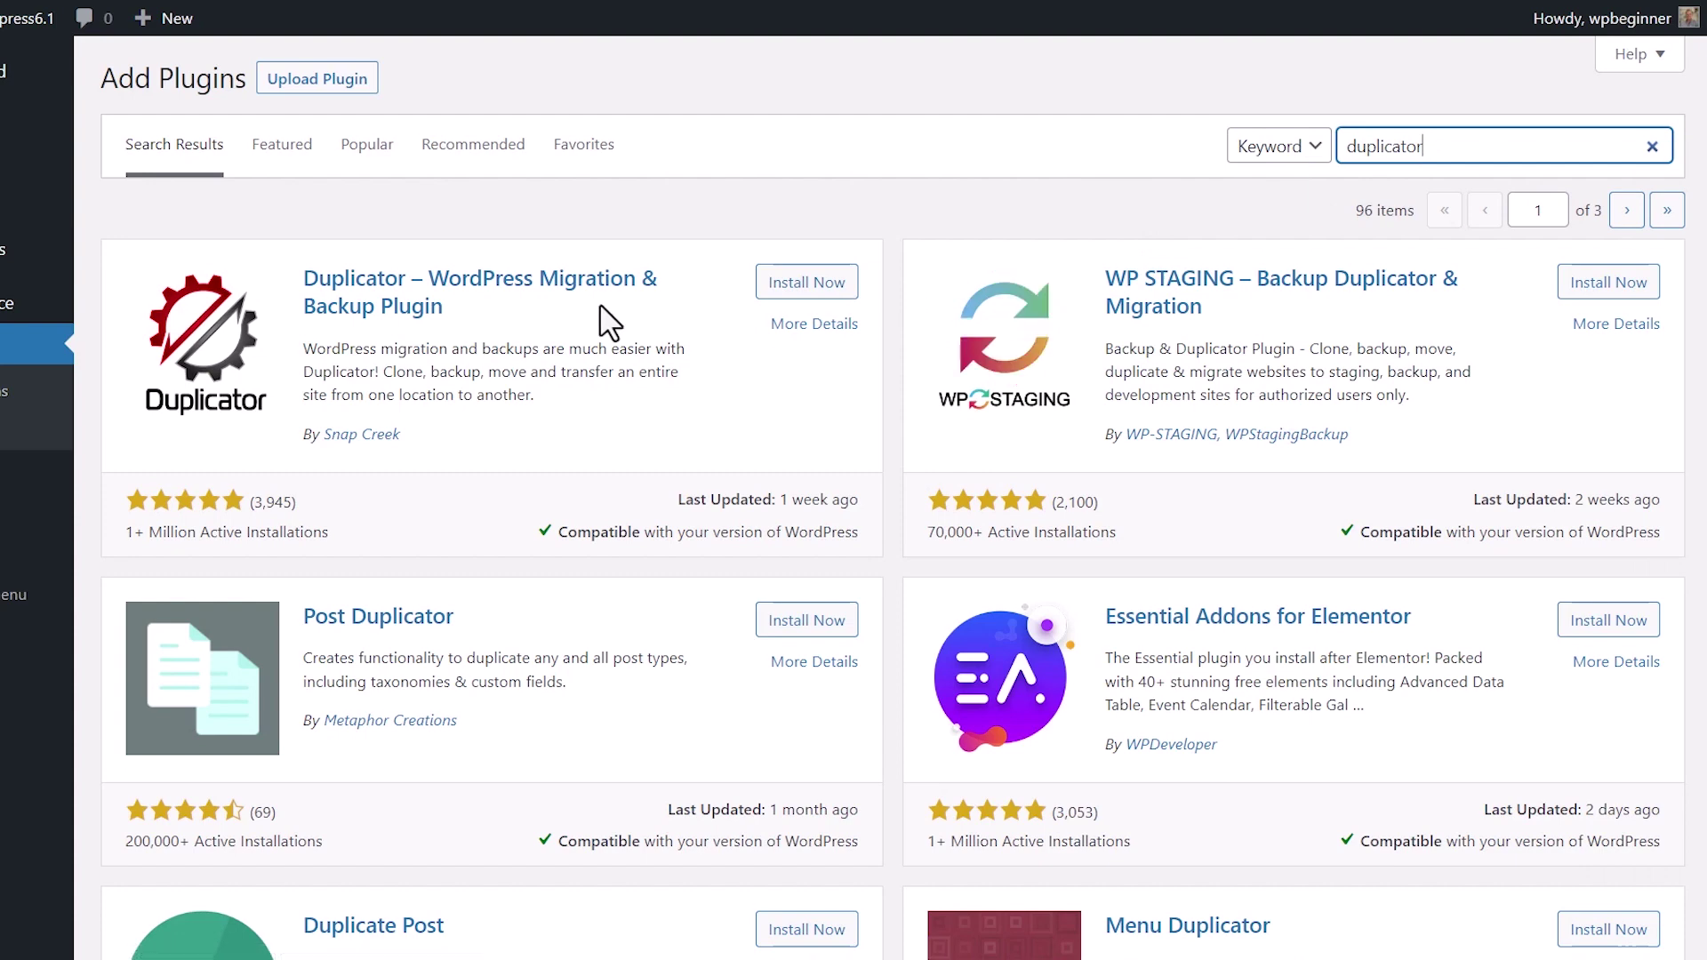
click(805, 284)
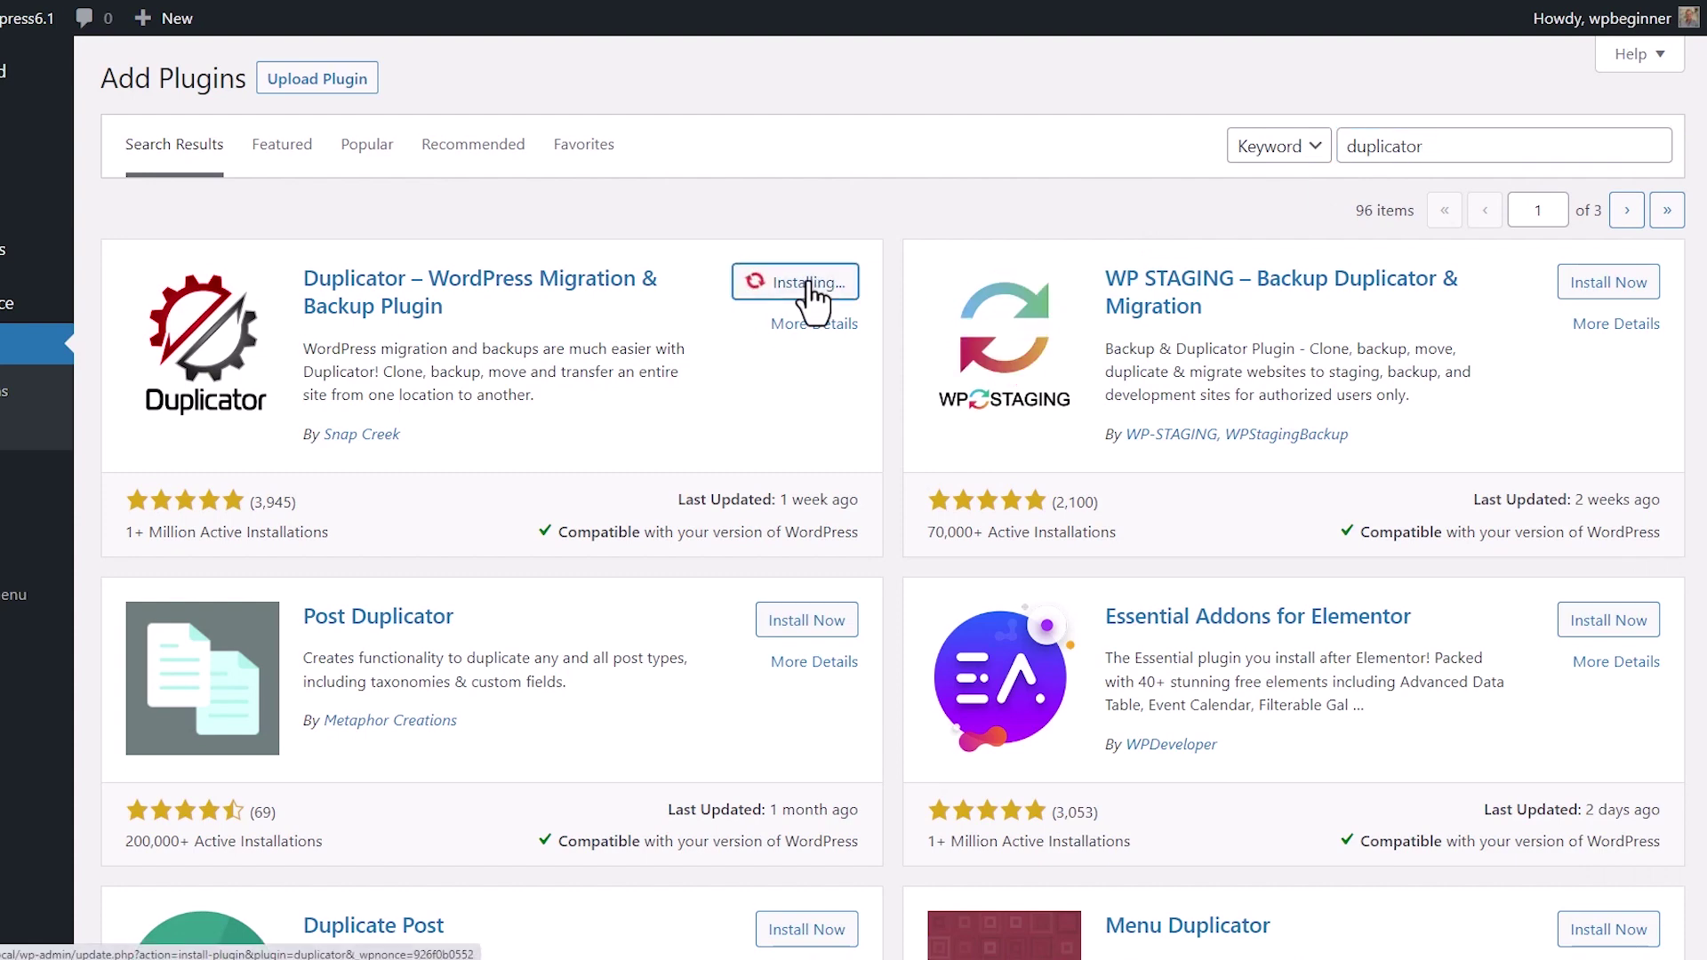
click(811, 285)
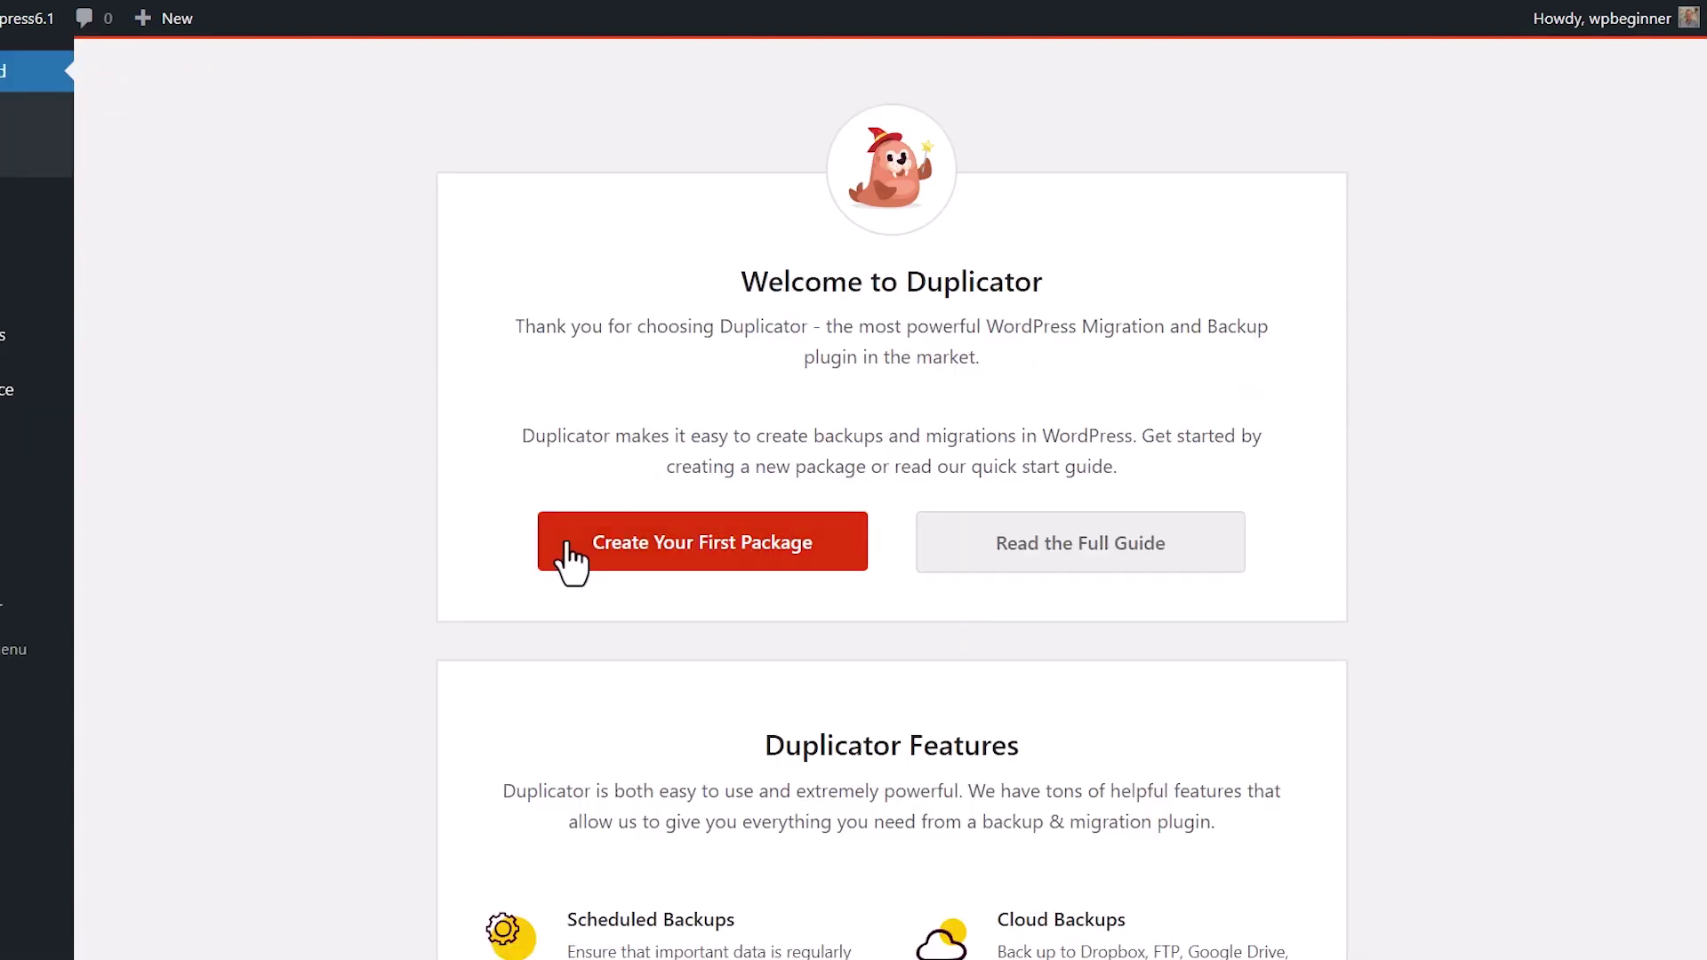
Step: Create a package named 'WordPress Backup', review the site scan, and build it
click(665, 557)
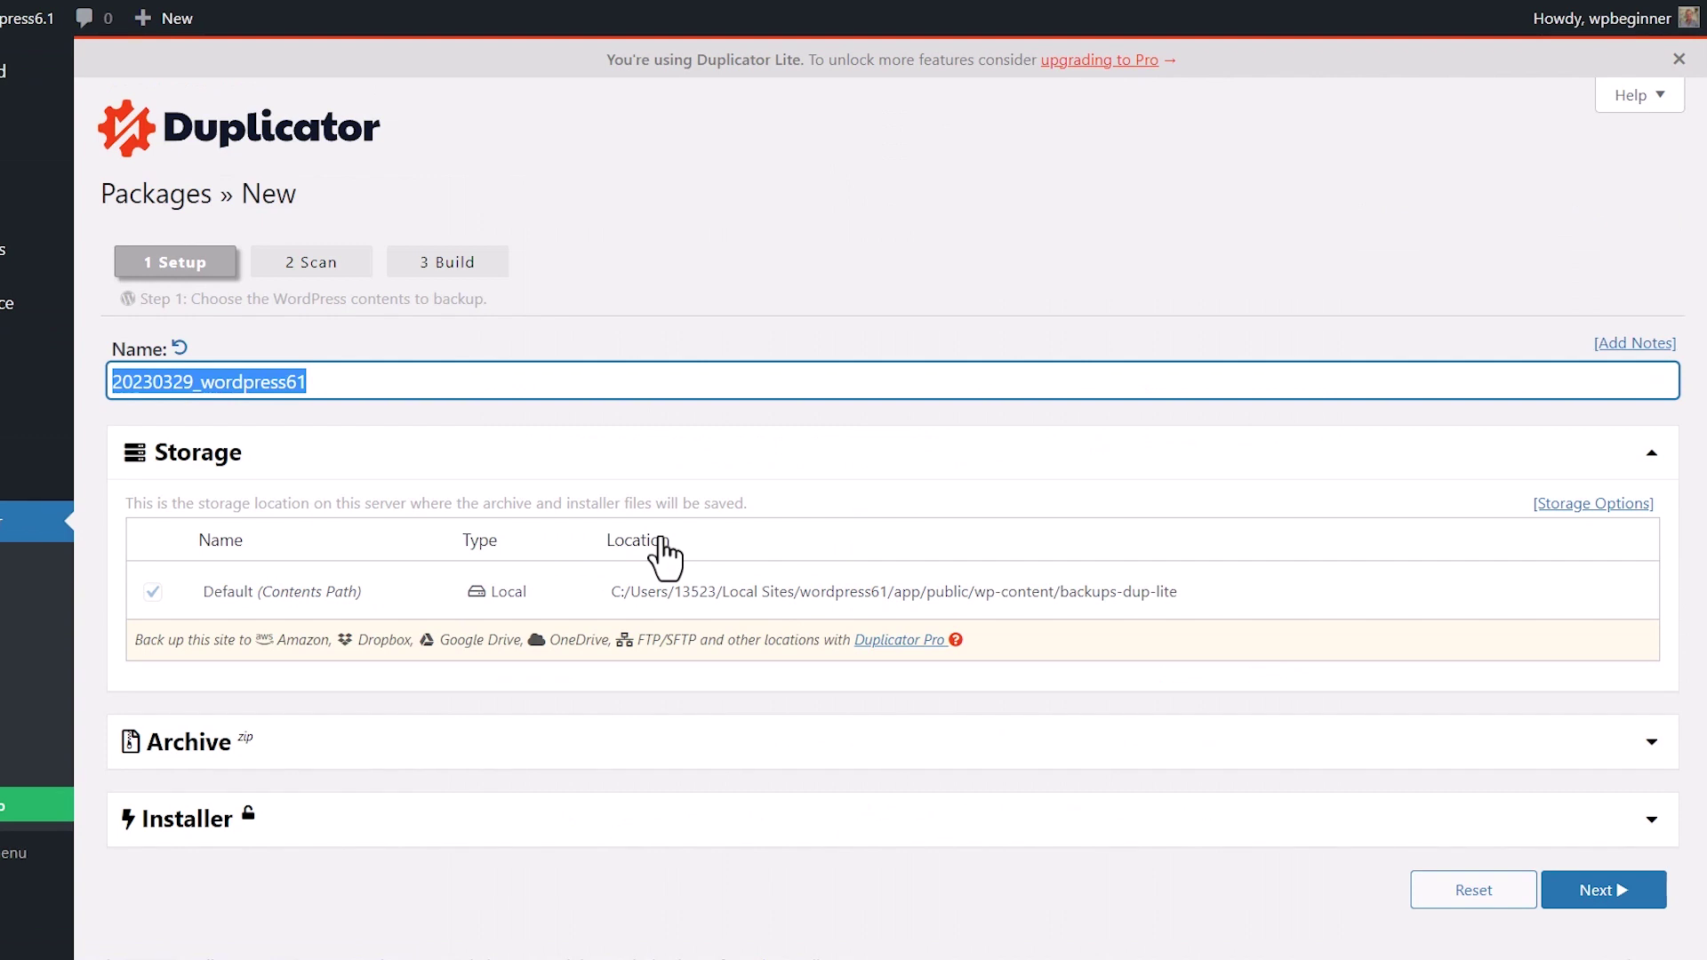
text(WordPress Backup)
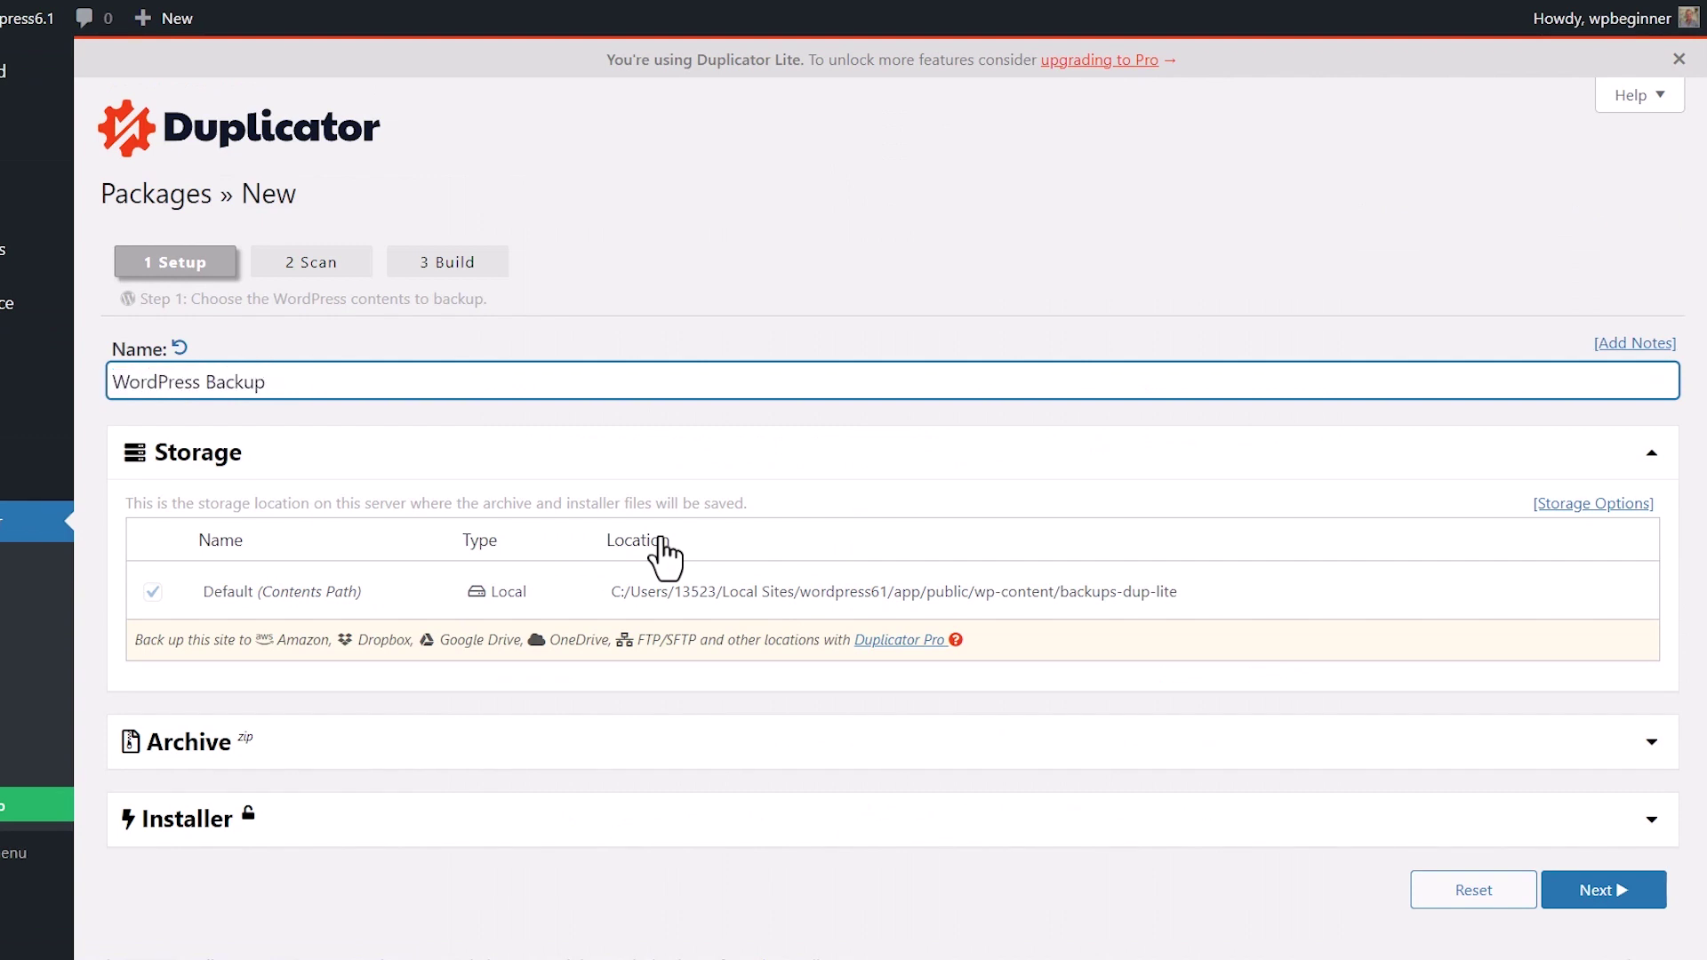
click(1616, 891)
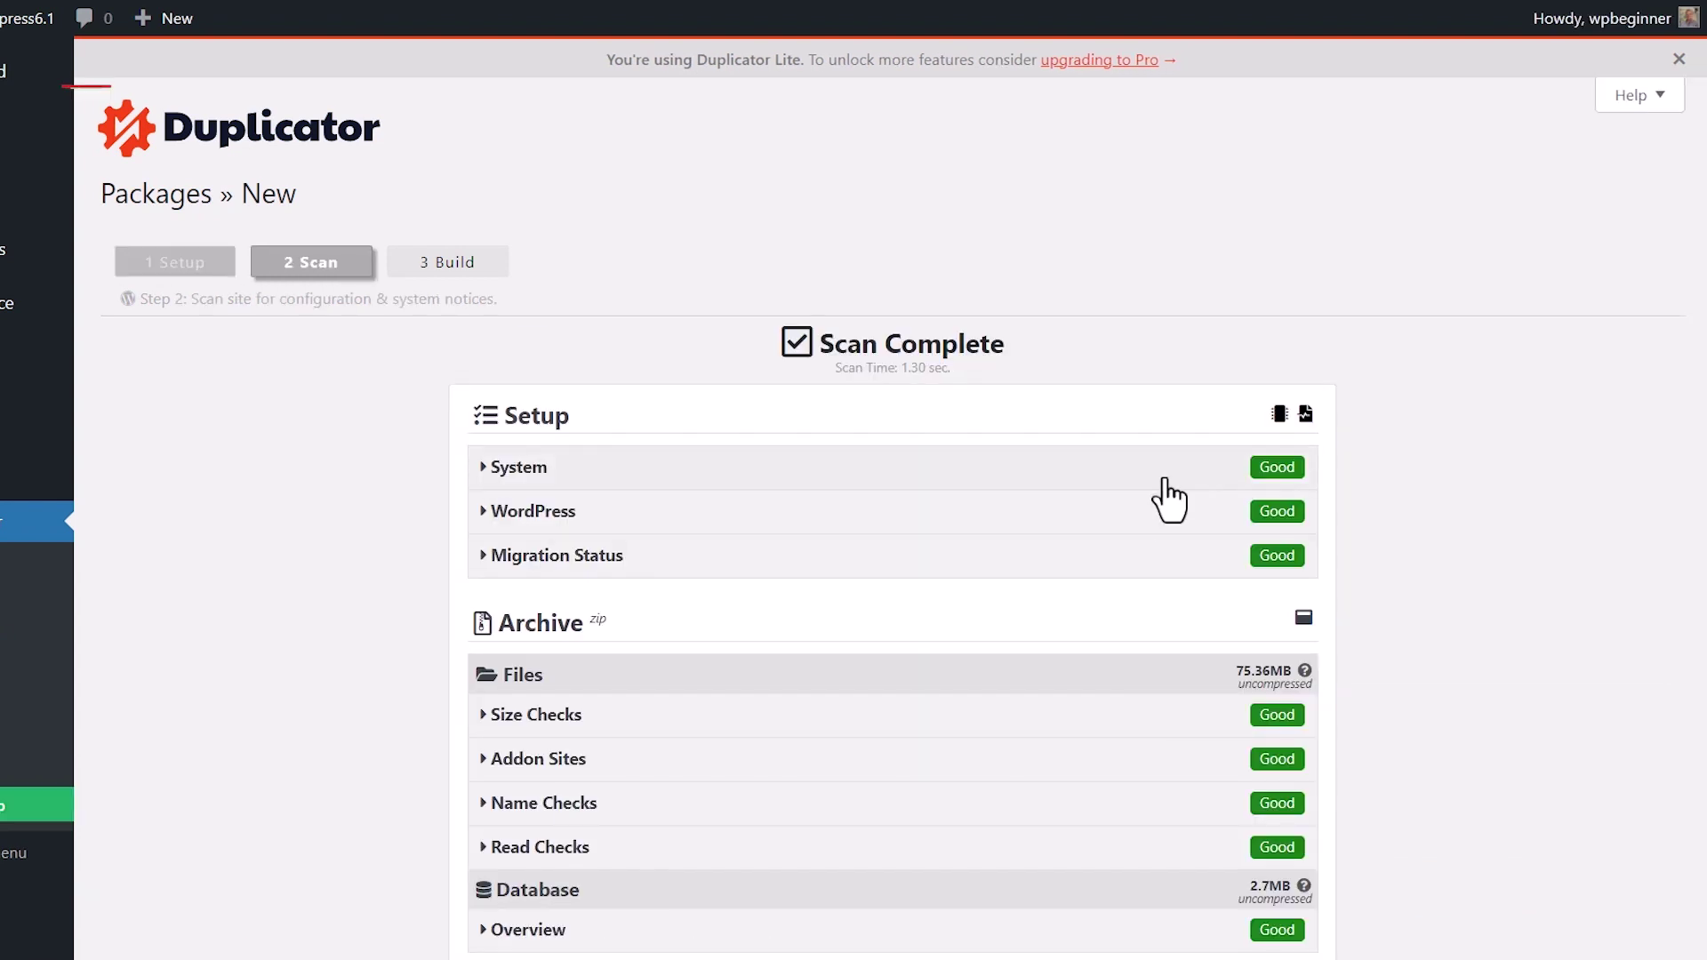
scroll(1196, 648, down, 3)
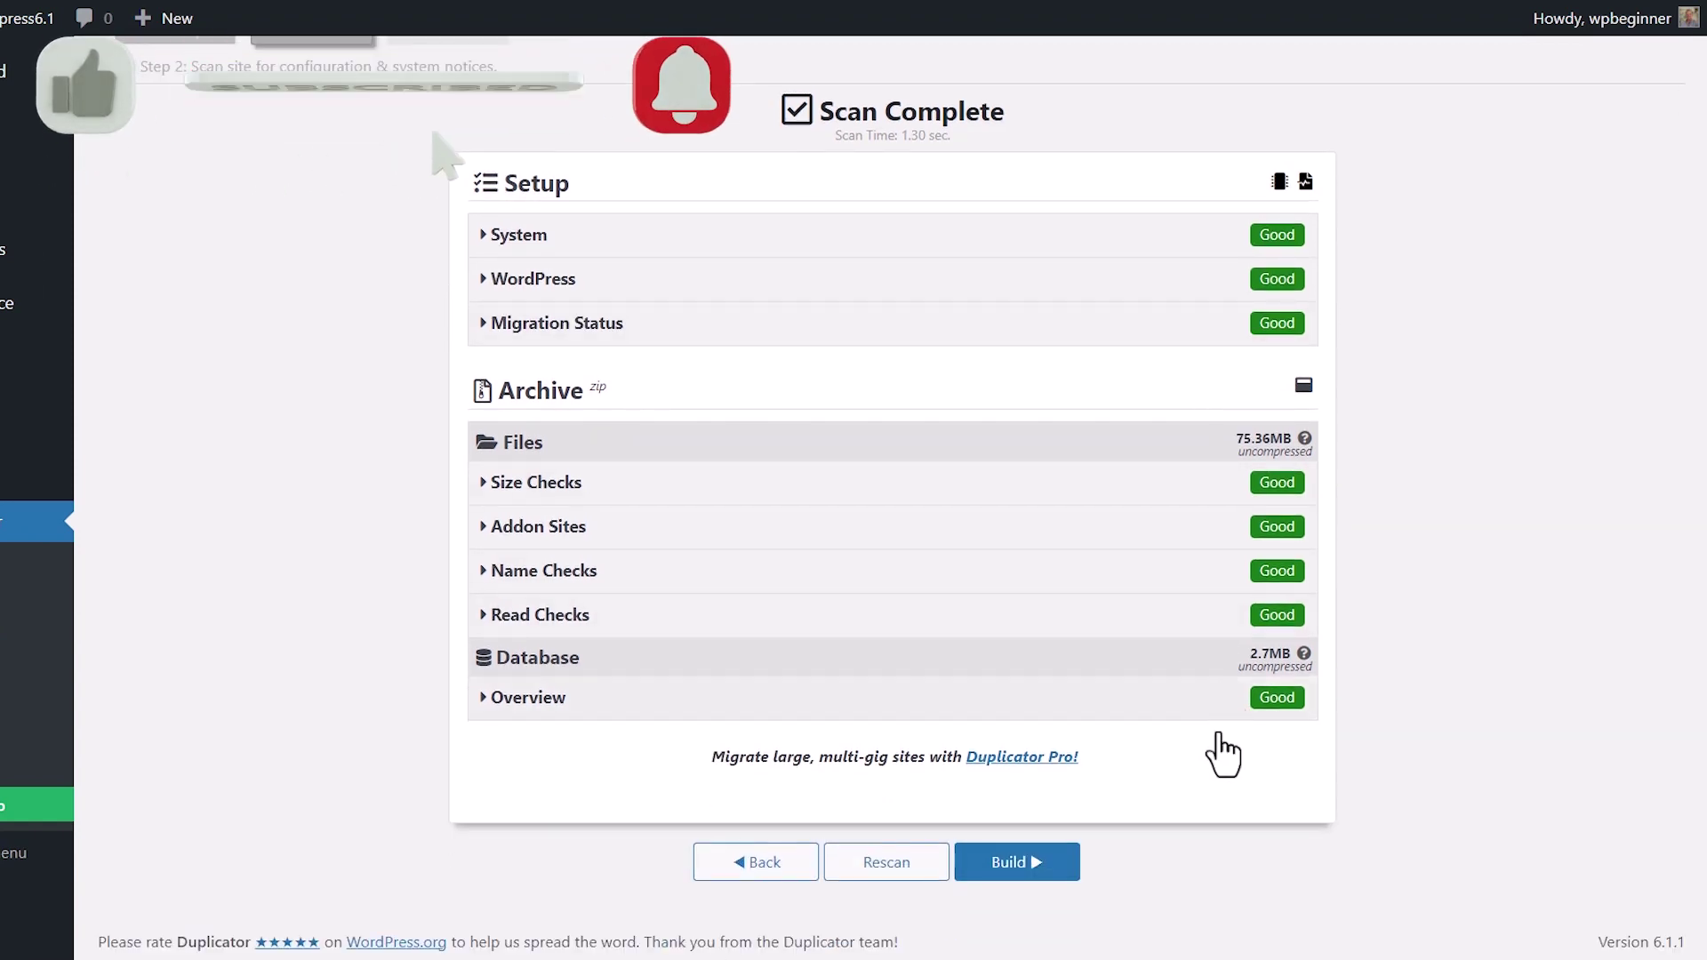
click(1020, 880)
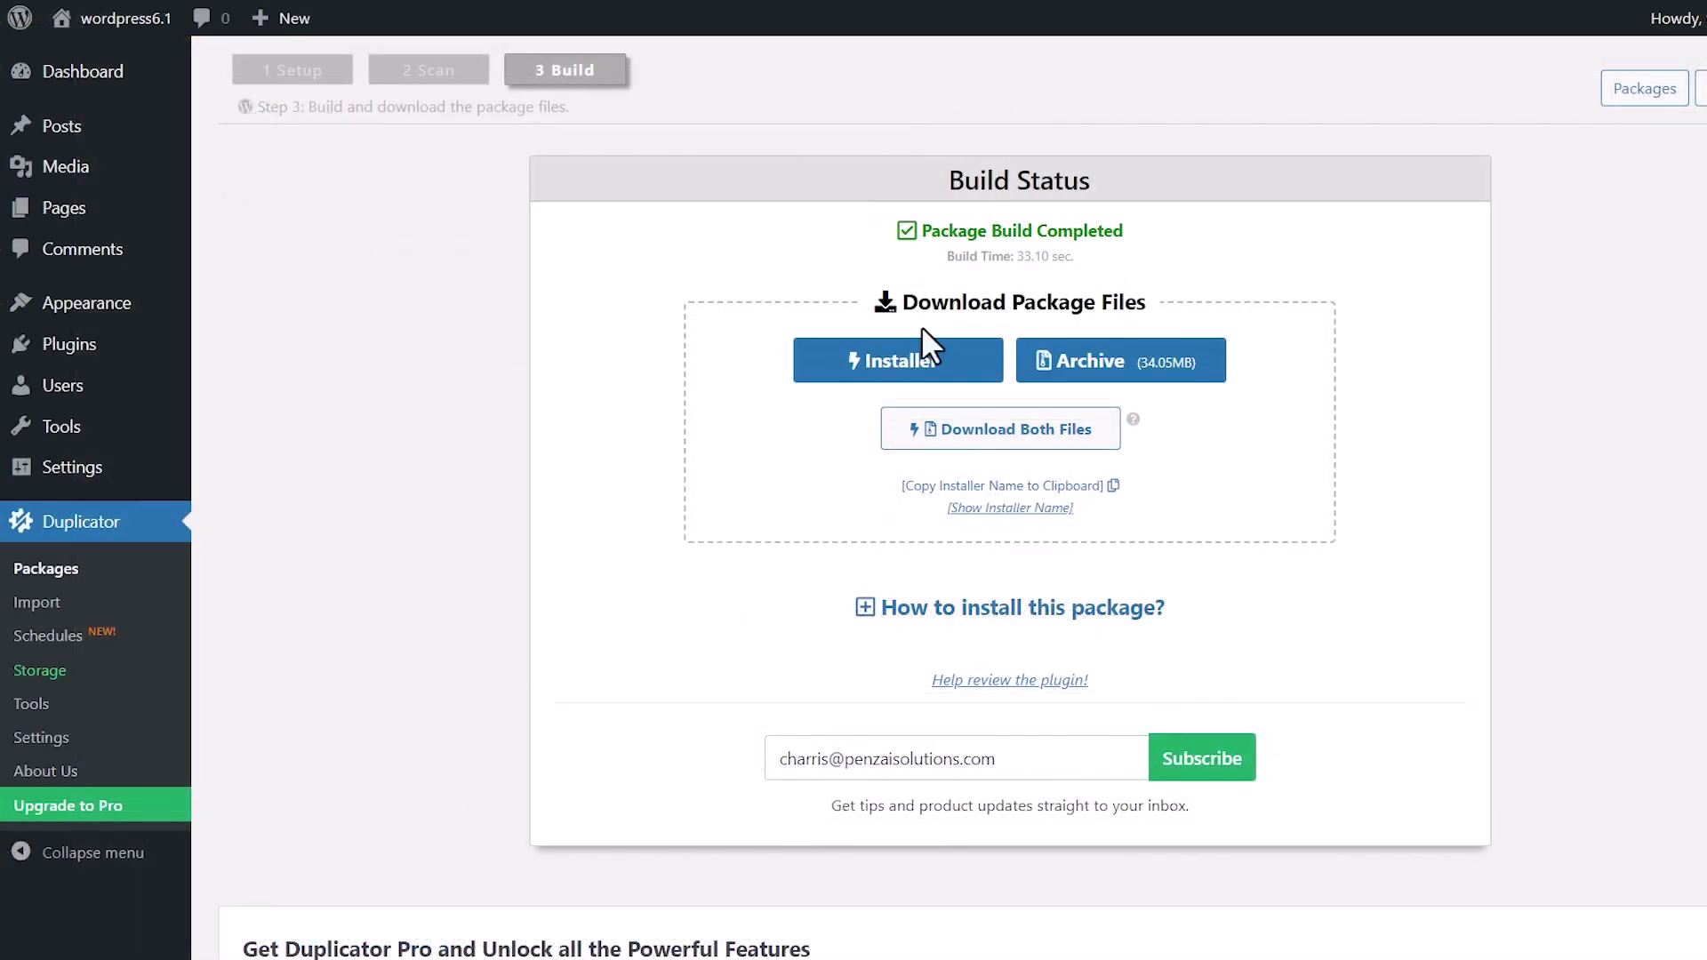
Step: Download the installer and archive together, allow multiple downloads, and open the WordPress_Backup zip
click(1037, 434)
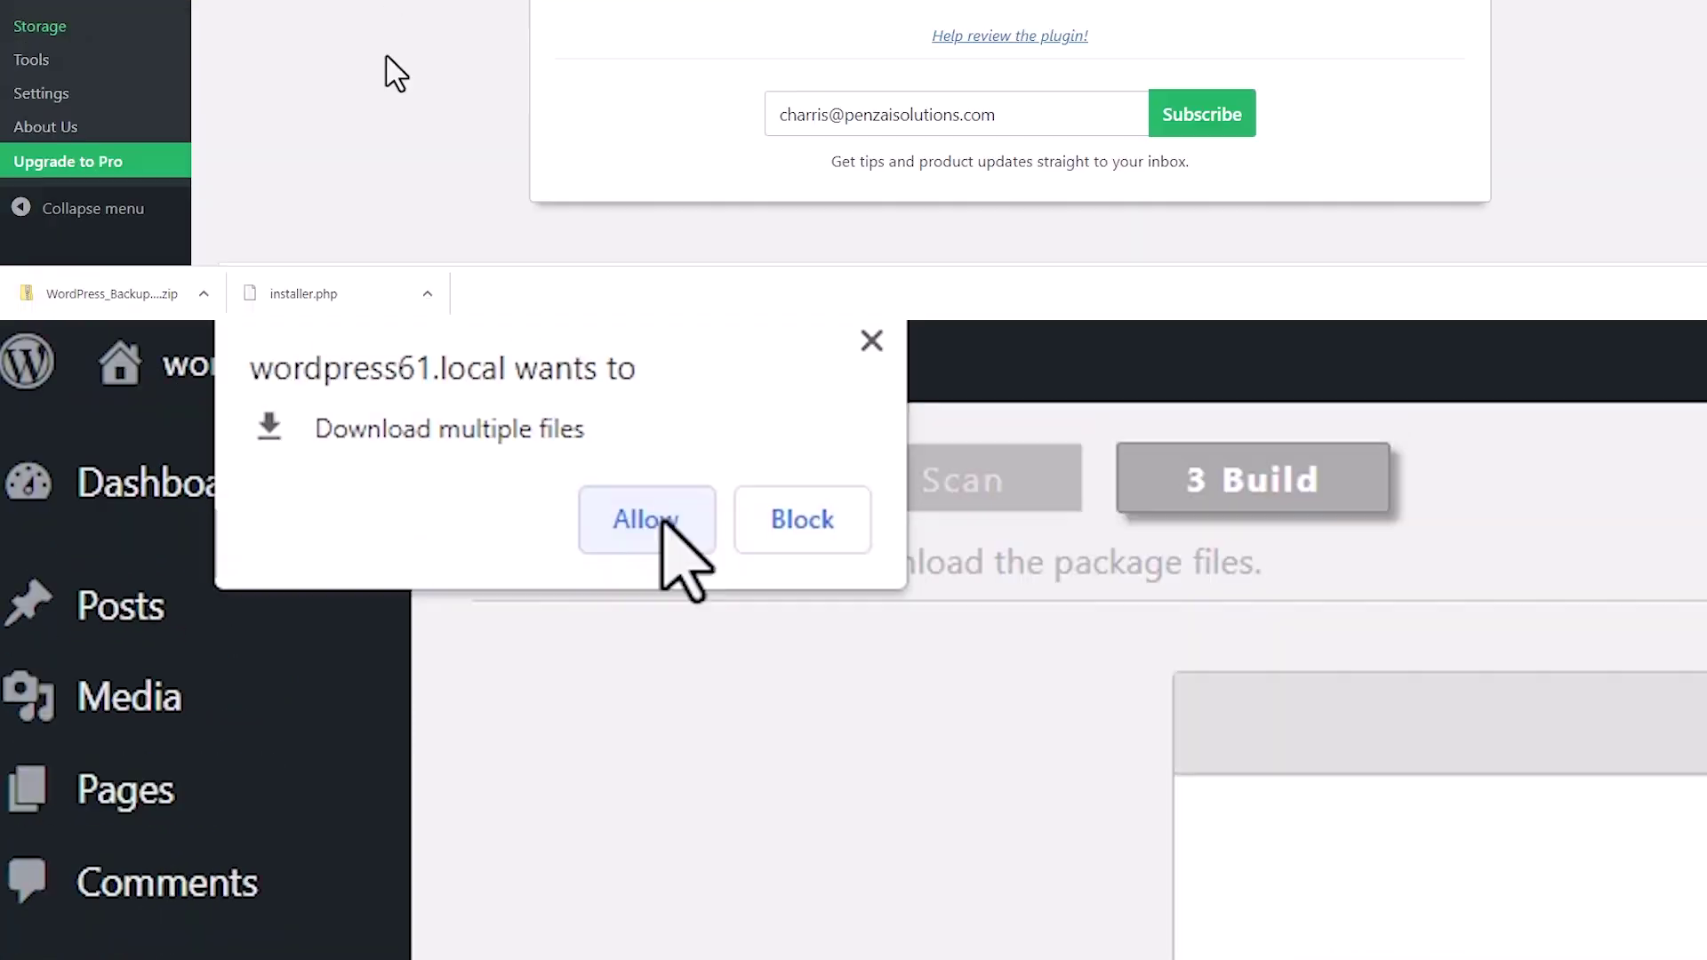
click(646, 199)
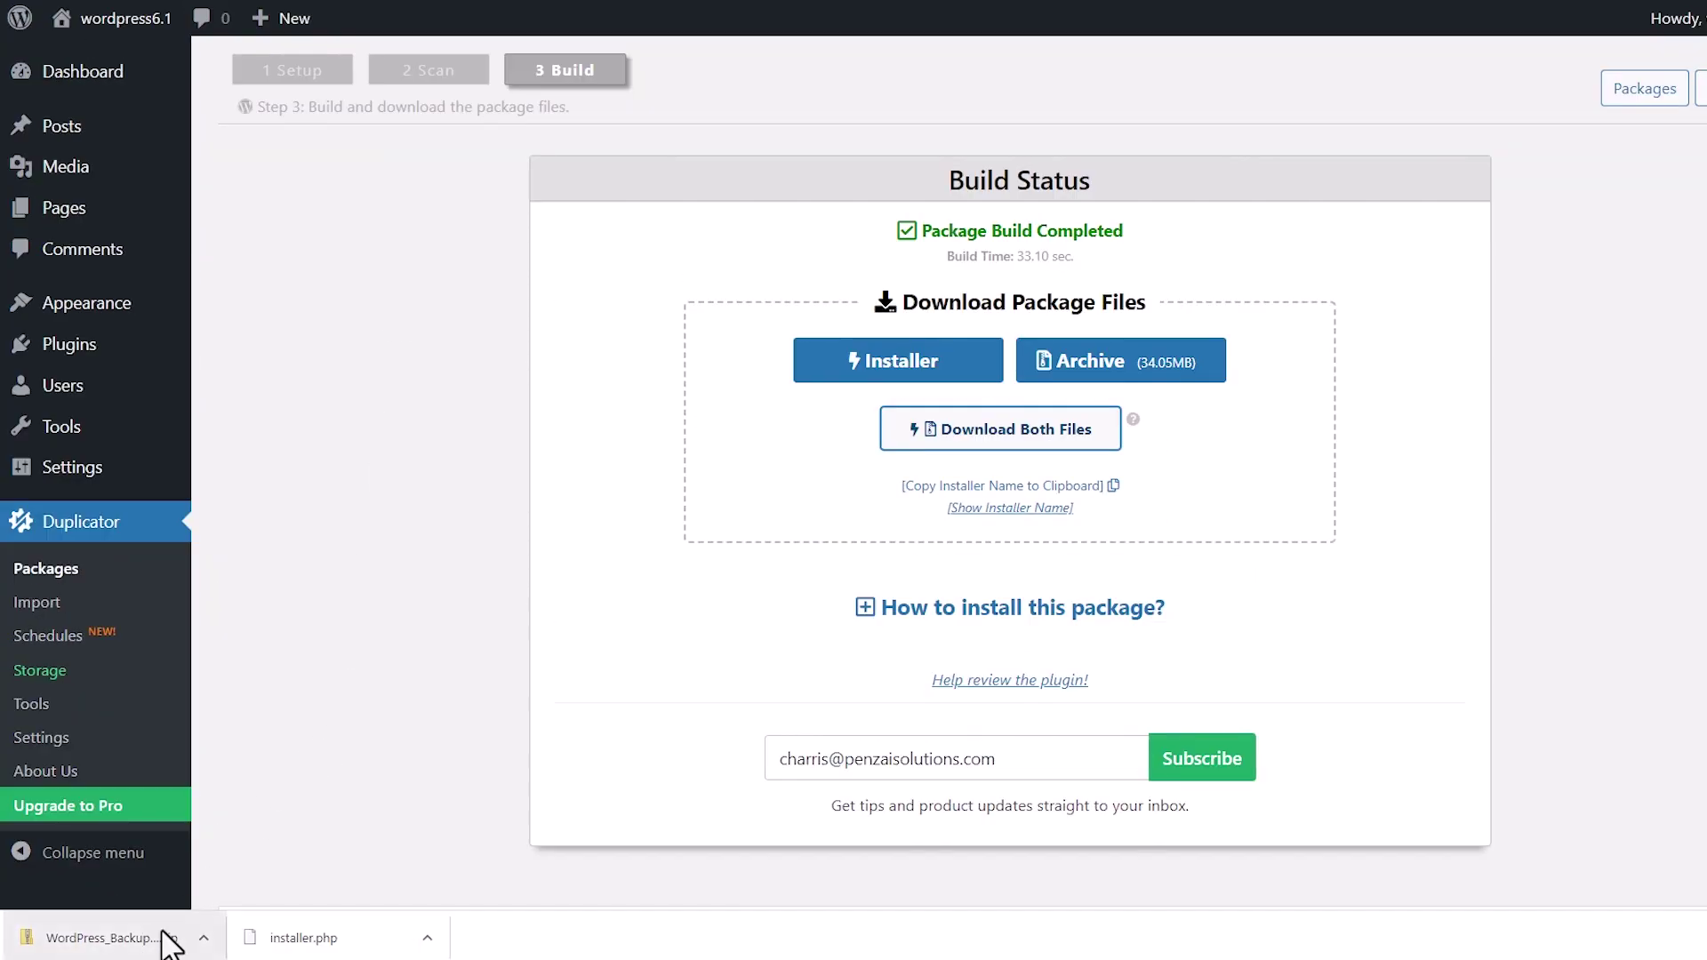
click(106, 937)
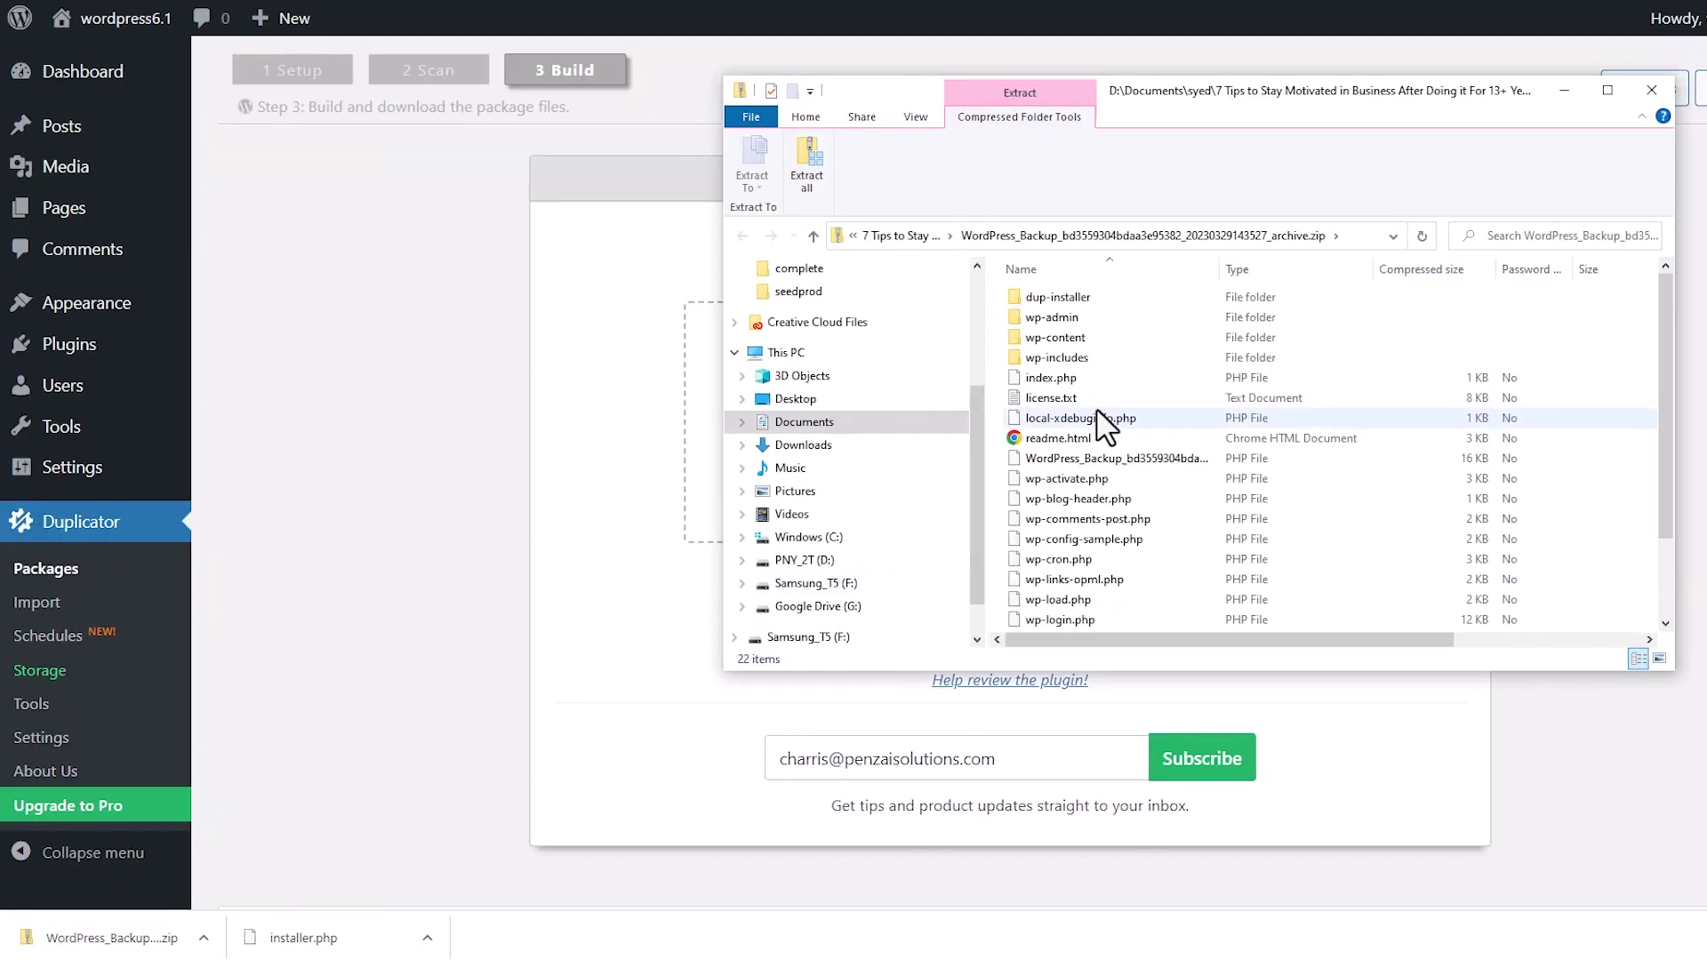
Step: Browse inside the zip to wp-content > uploads > 2023 > 03 to view the 54 March images
click(1061, 338)
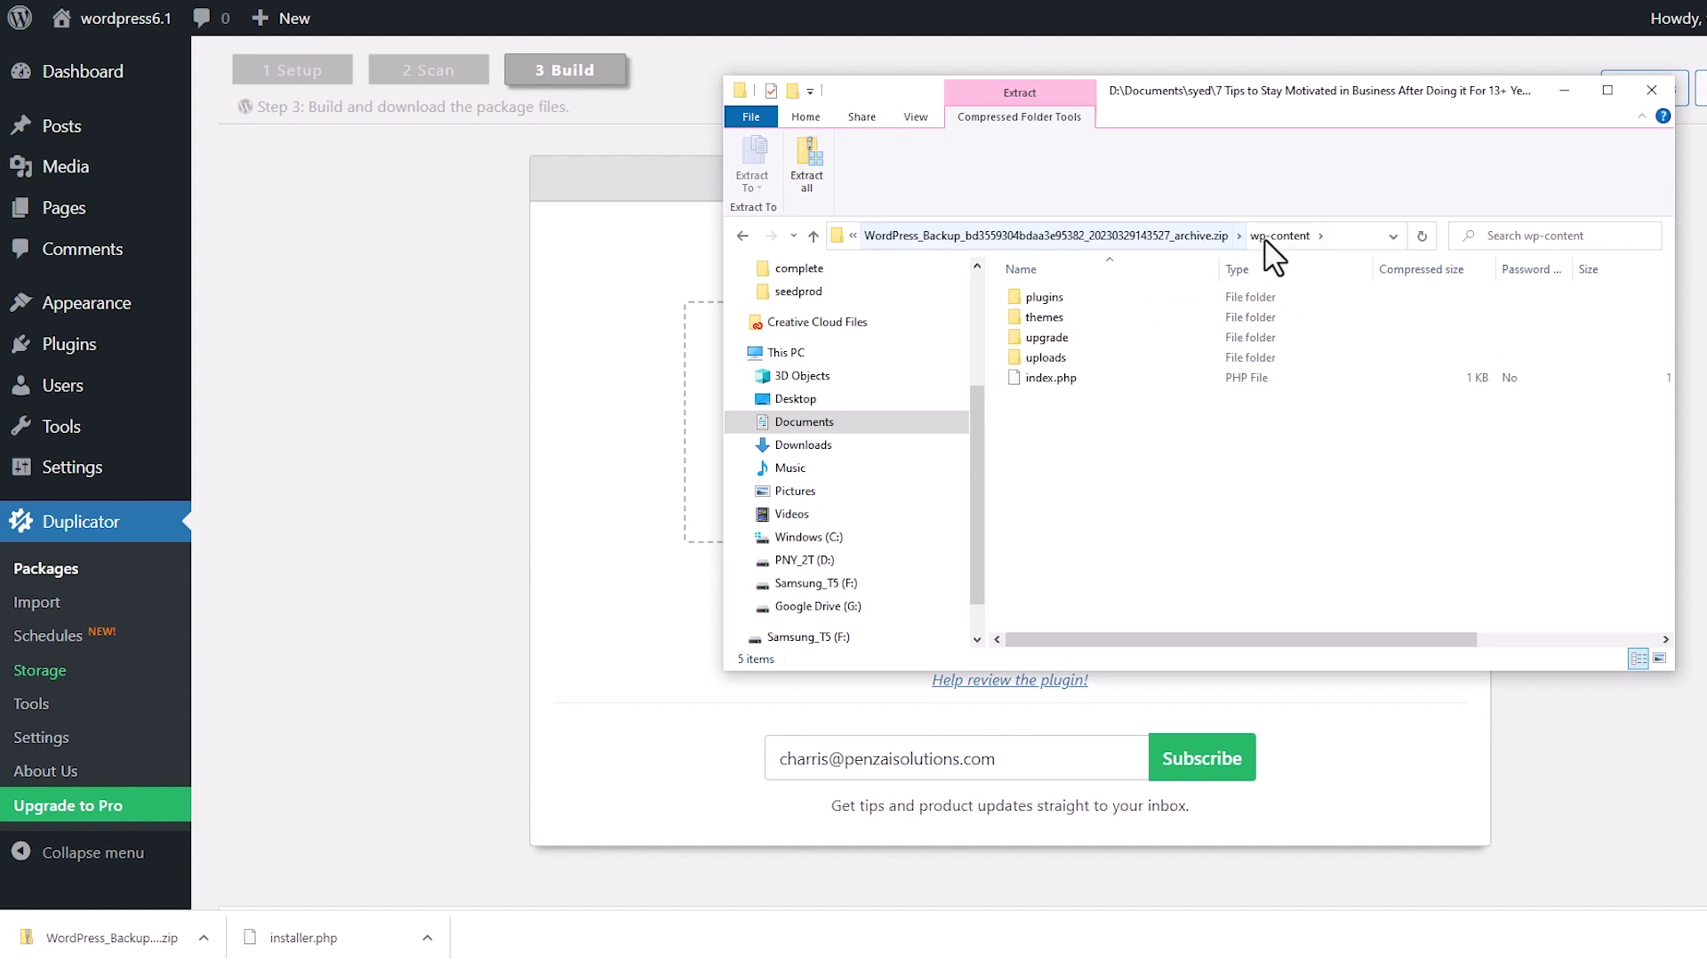
double_click(1064, 357)
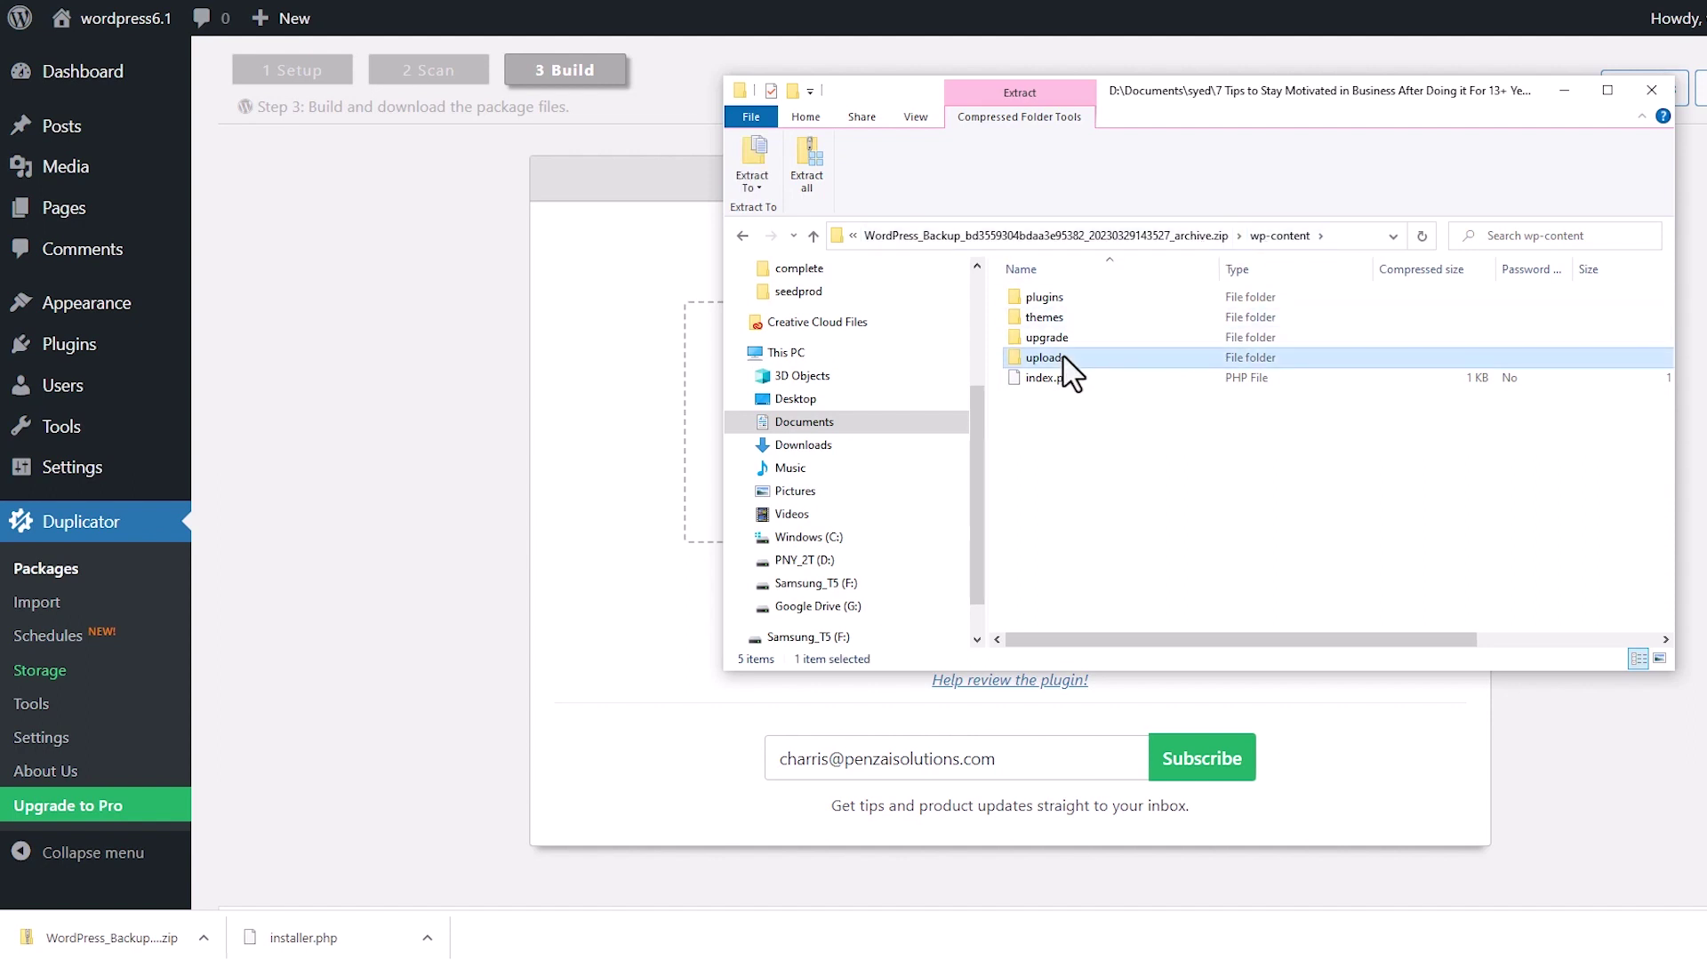
click(1050, 304)
double_click(1051, 306)
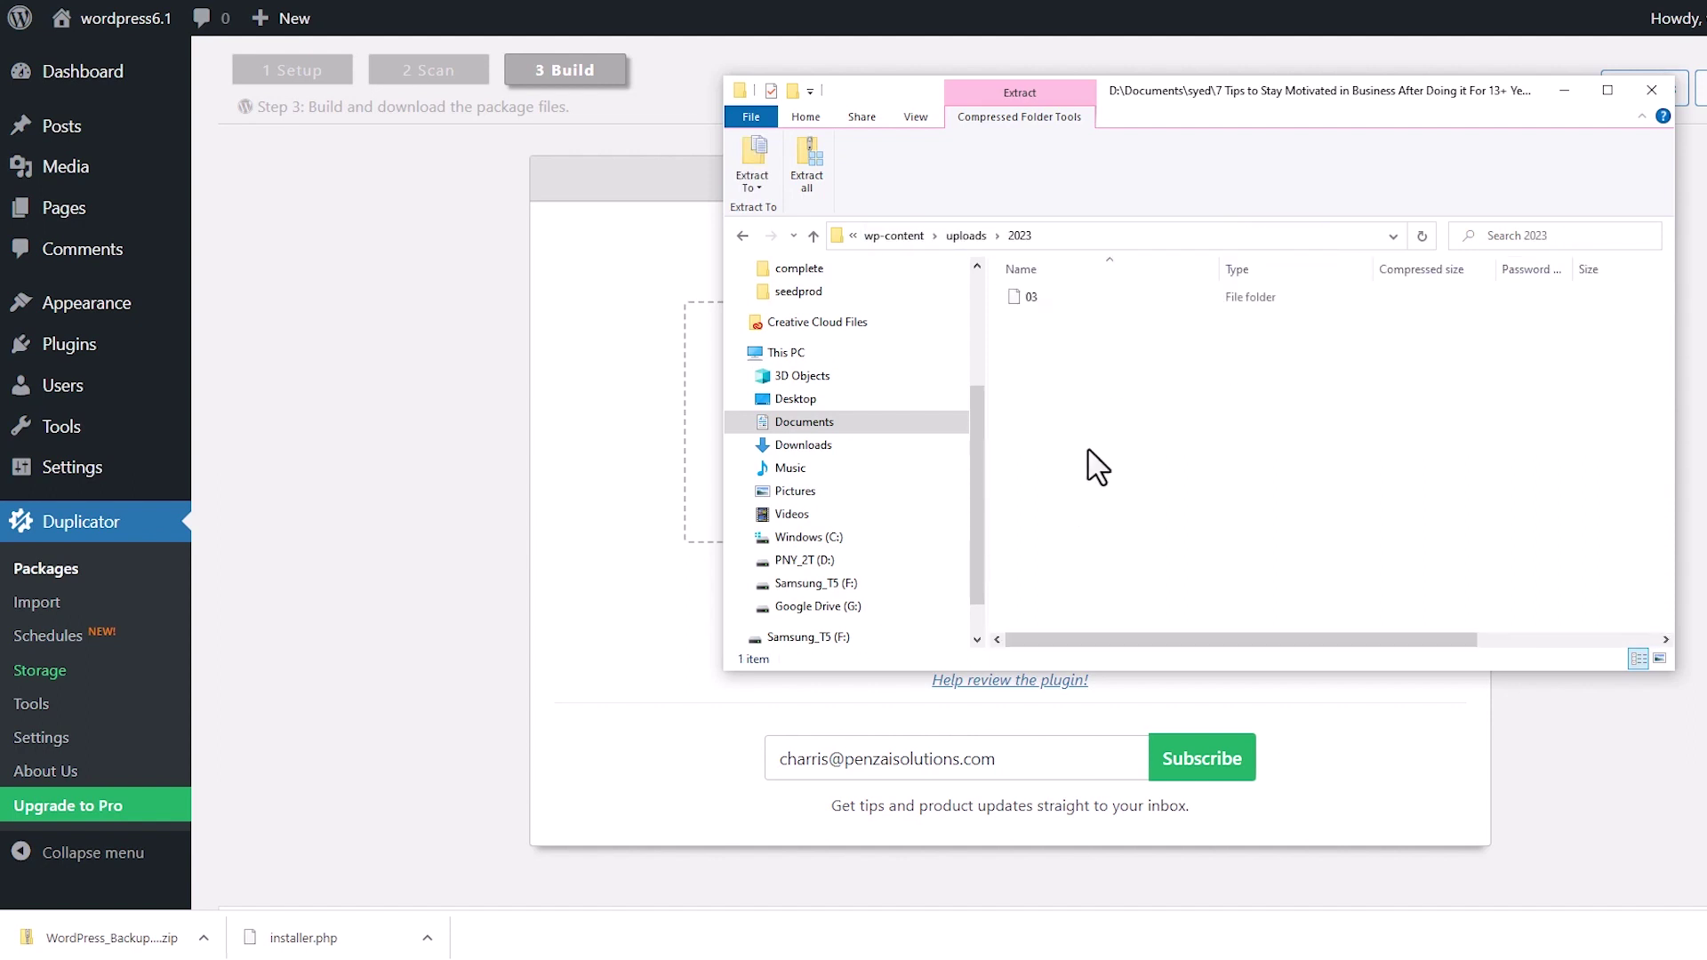
double_click(1053, 299)
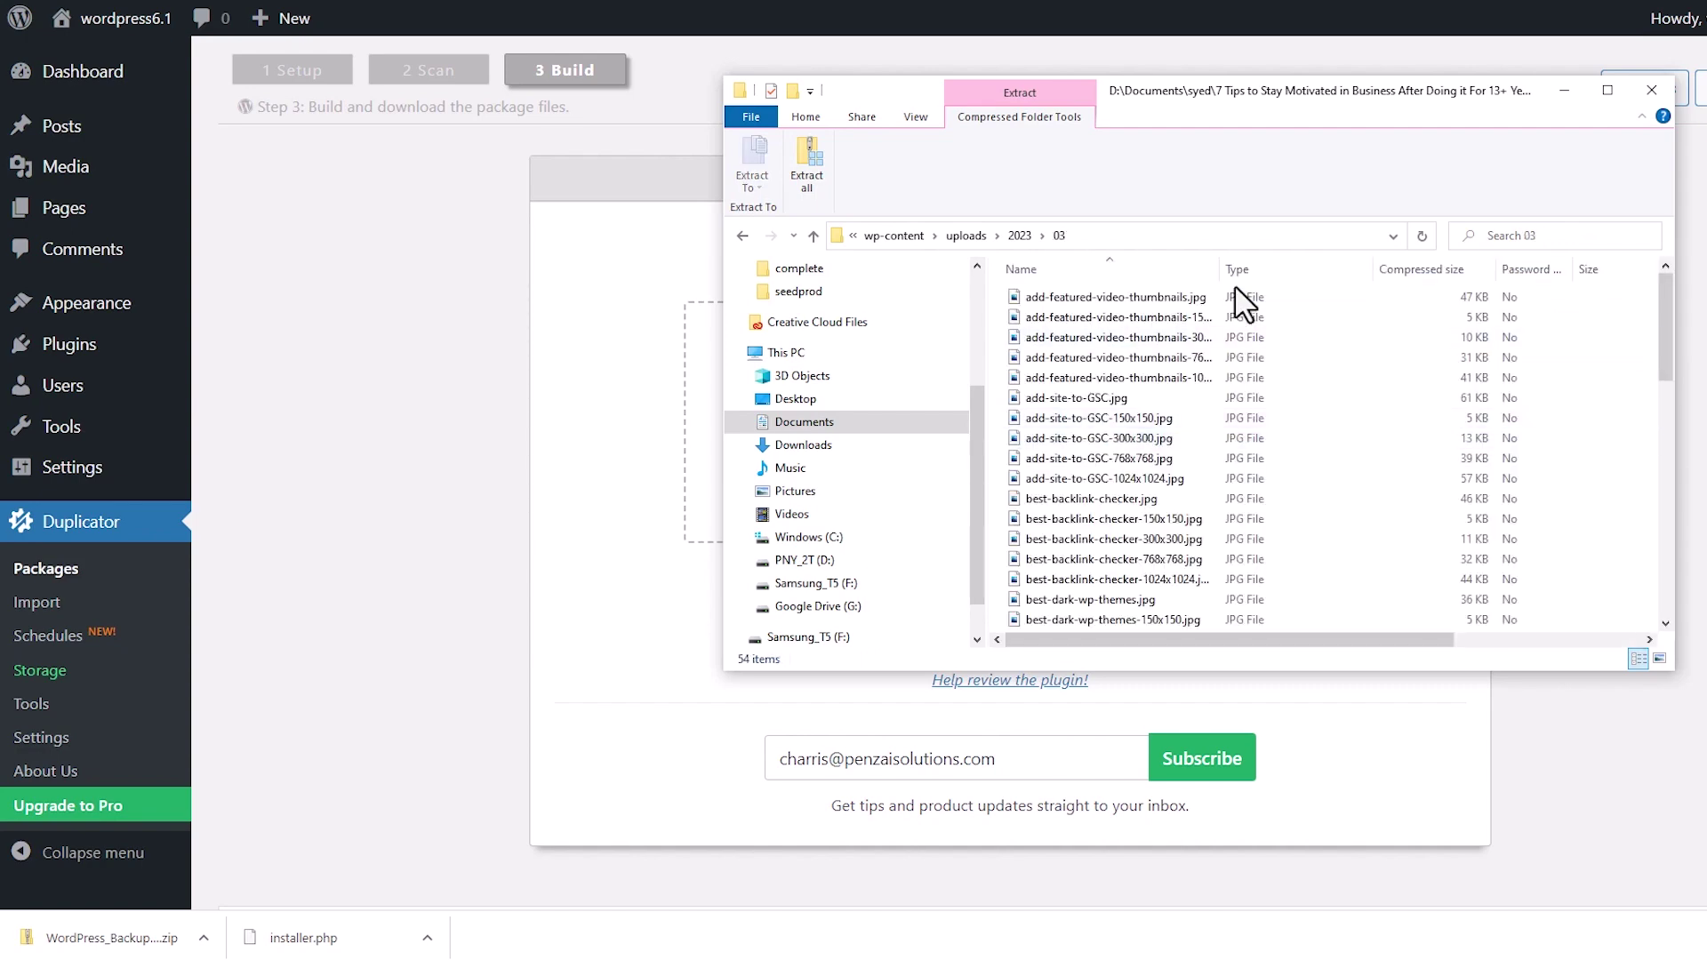
Step: Check the View layout options, then return to the Documents folder holding the 34.0 MB backup zip
click(916, 116)
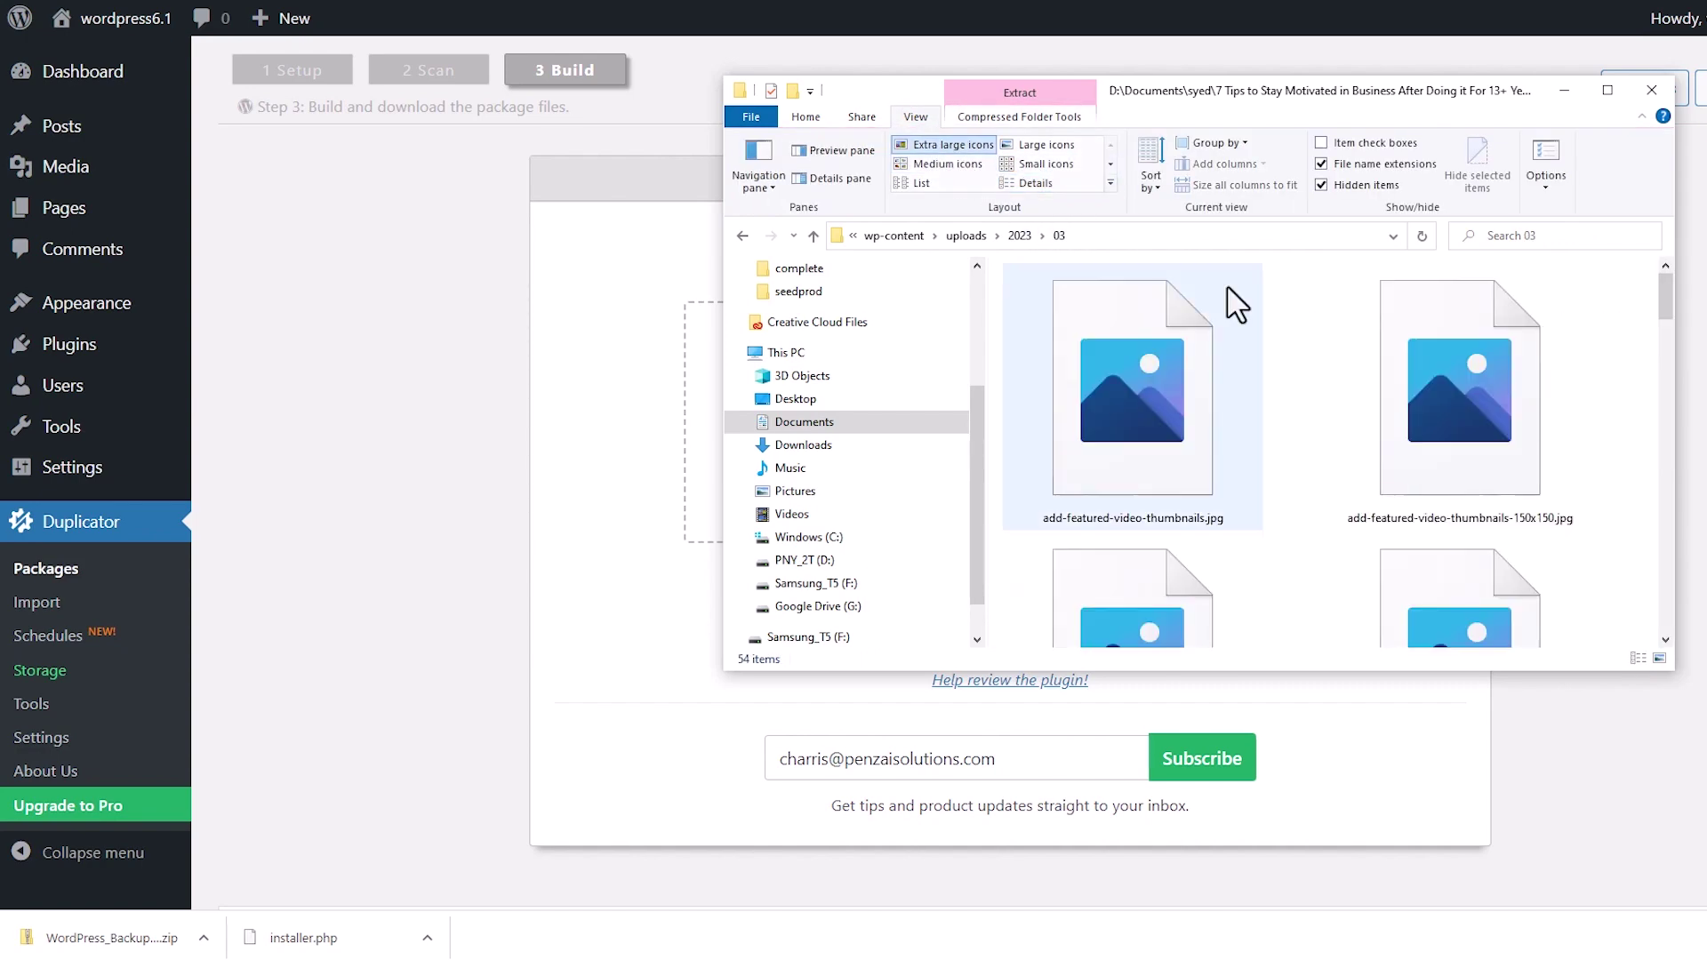
key(alt+Left)
key(alt+Left)
key(alt+Left)
key(alt+Left)
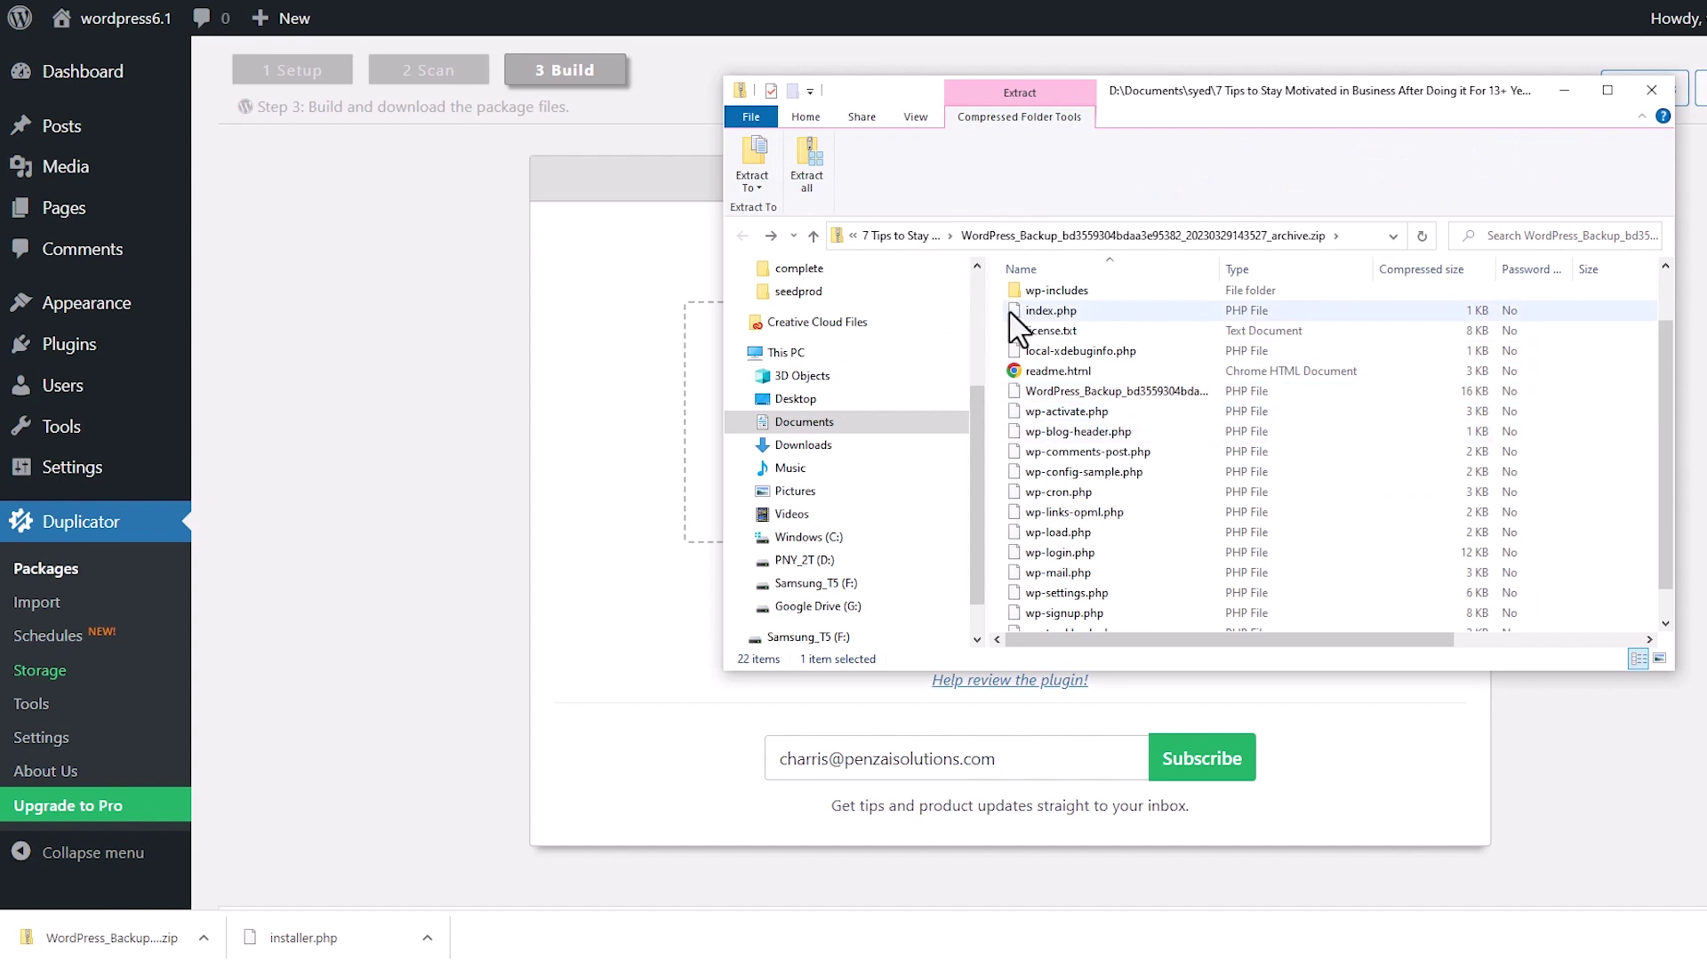
click(906, 242)
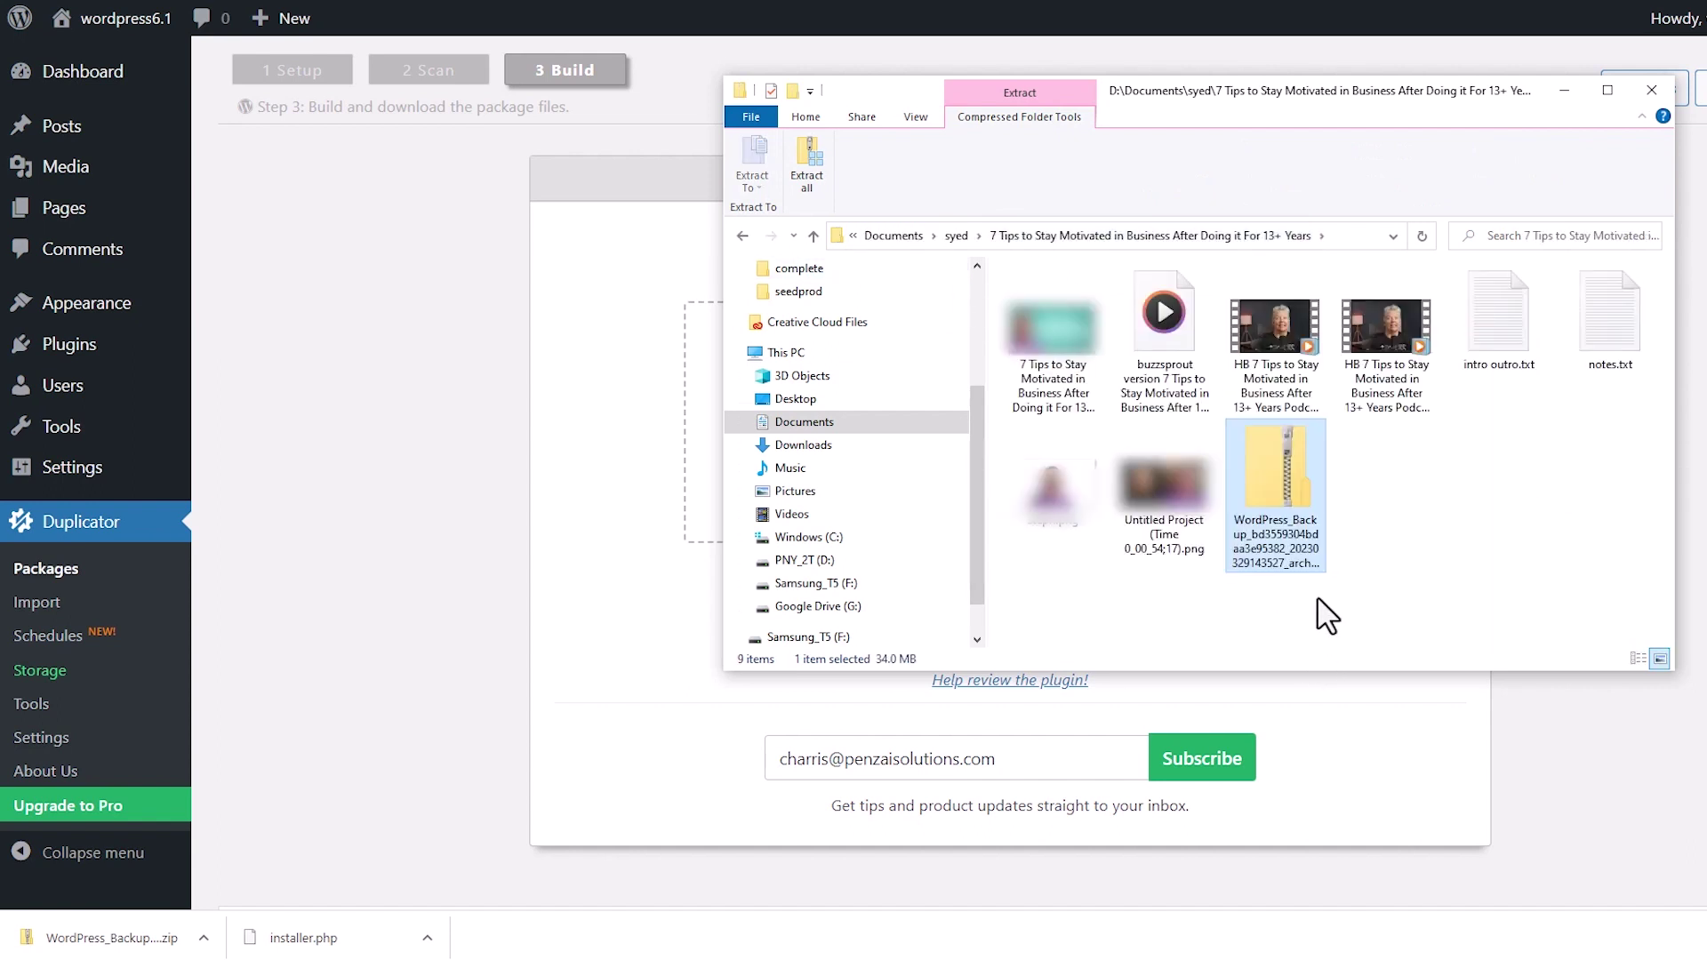
Step: Extract all of the WordPress_Backup zip to the suggested destination folder
right_click(1298, 531)
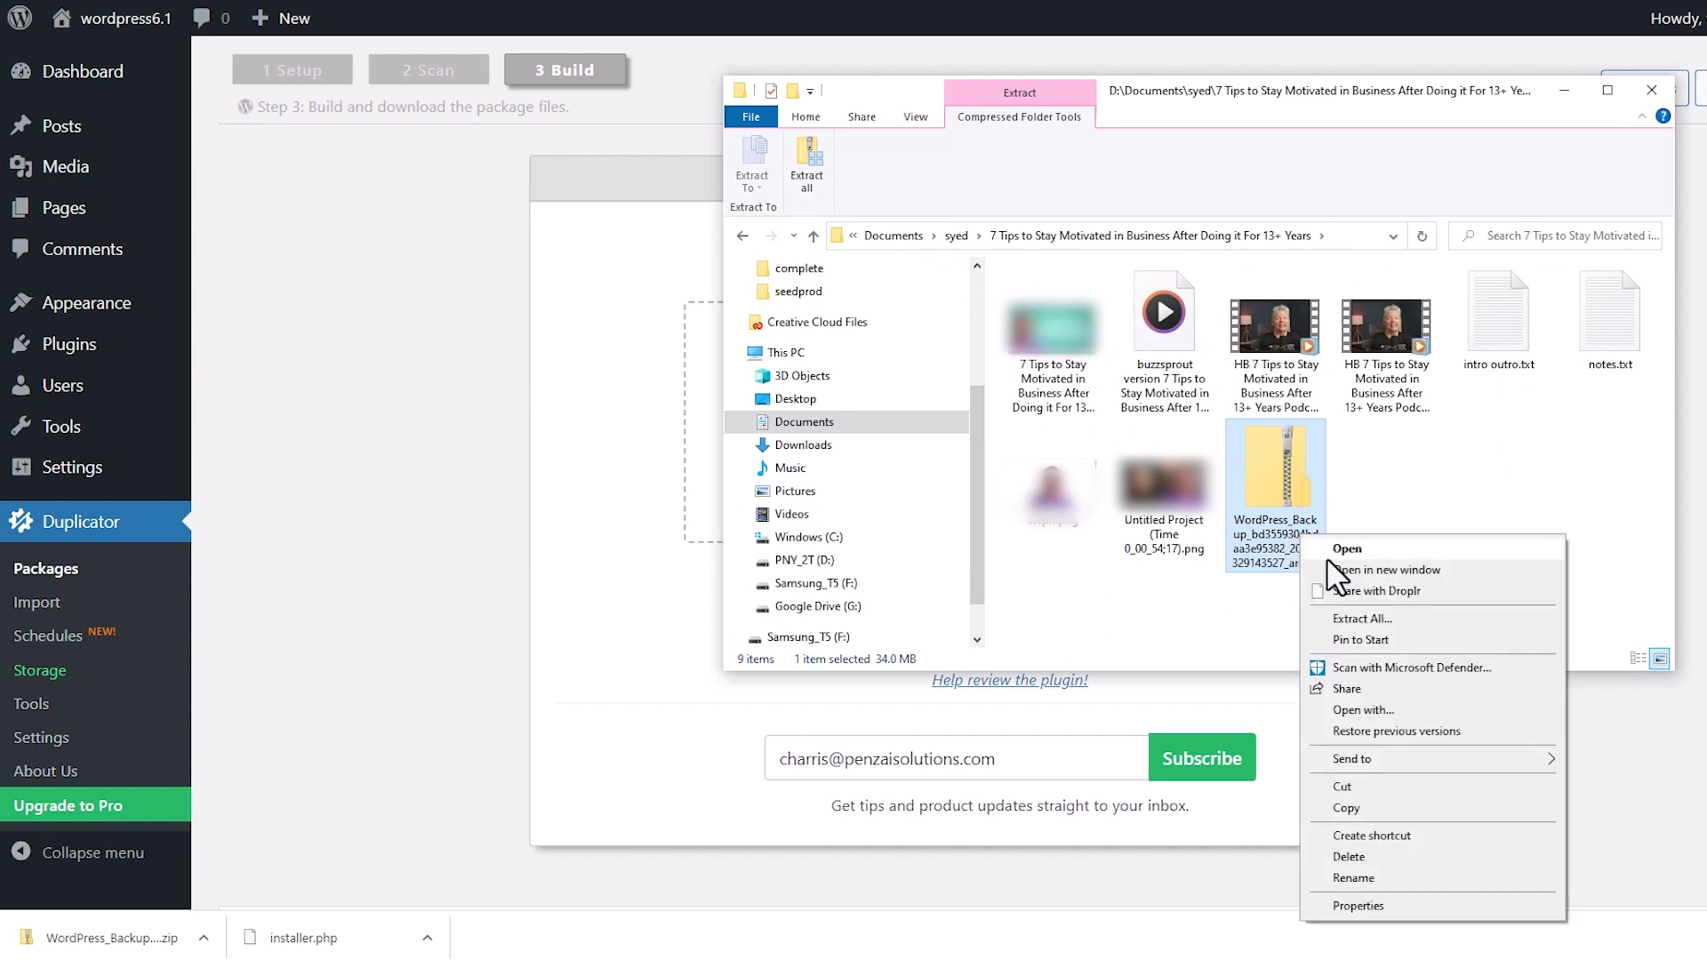
click(1357, 620)
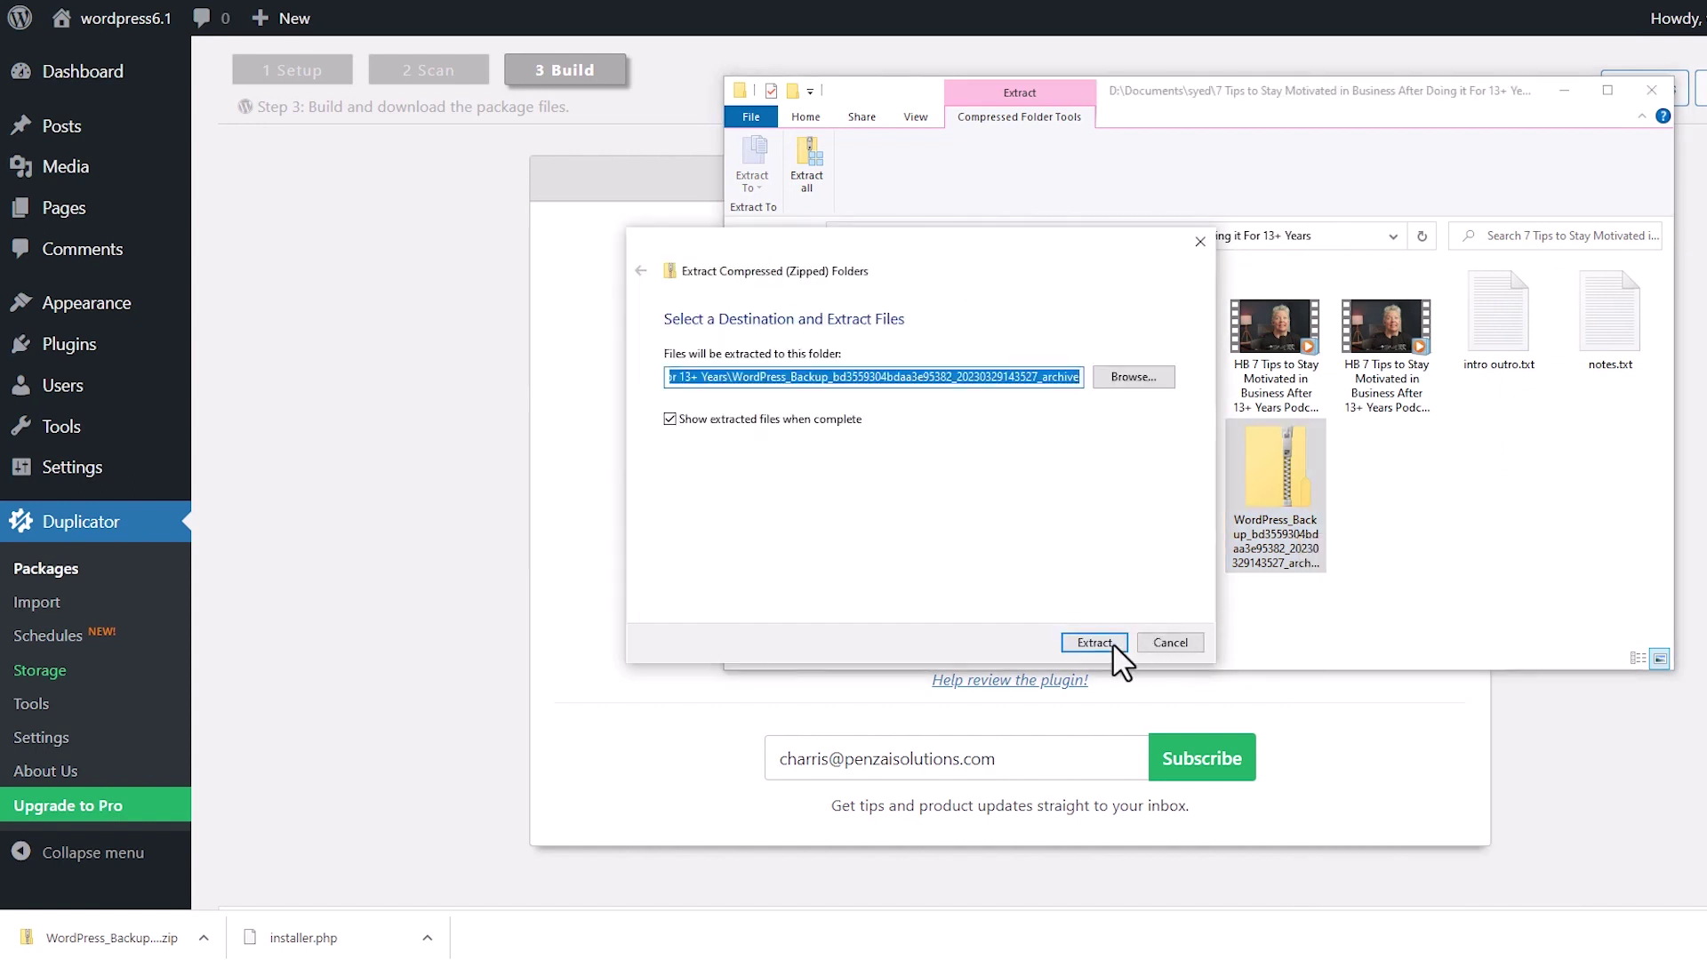
click(1099, 648)
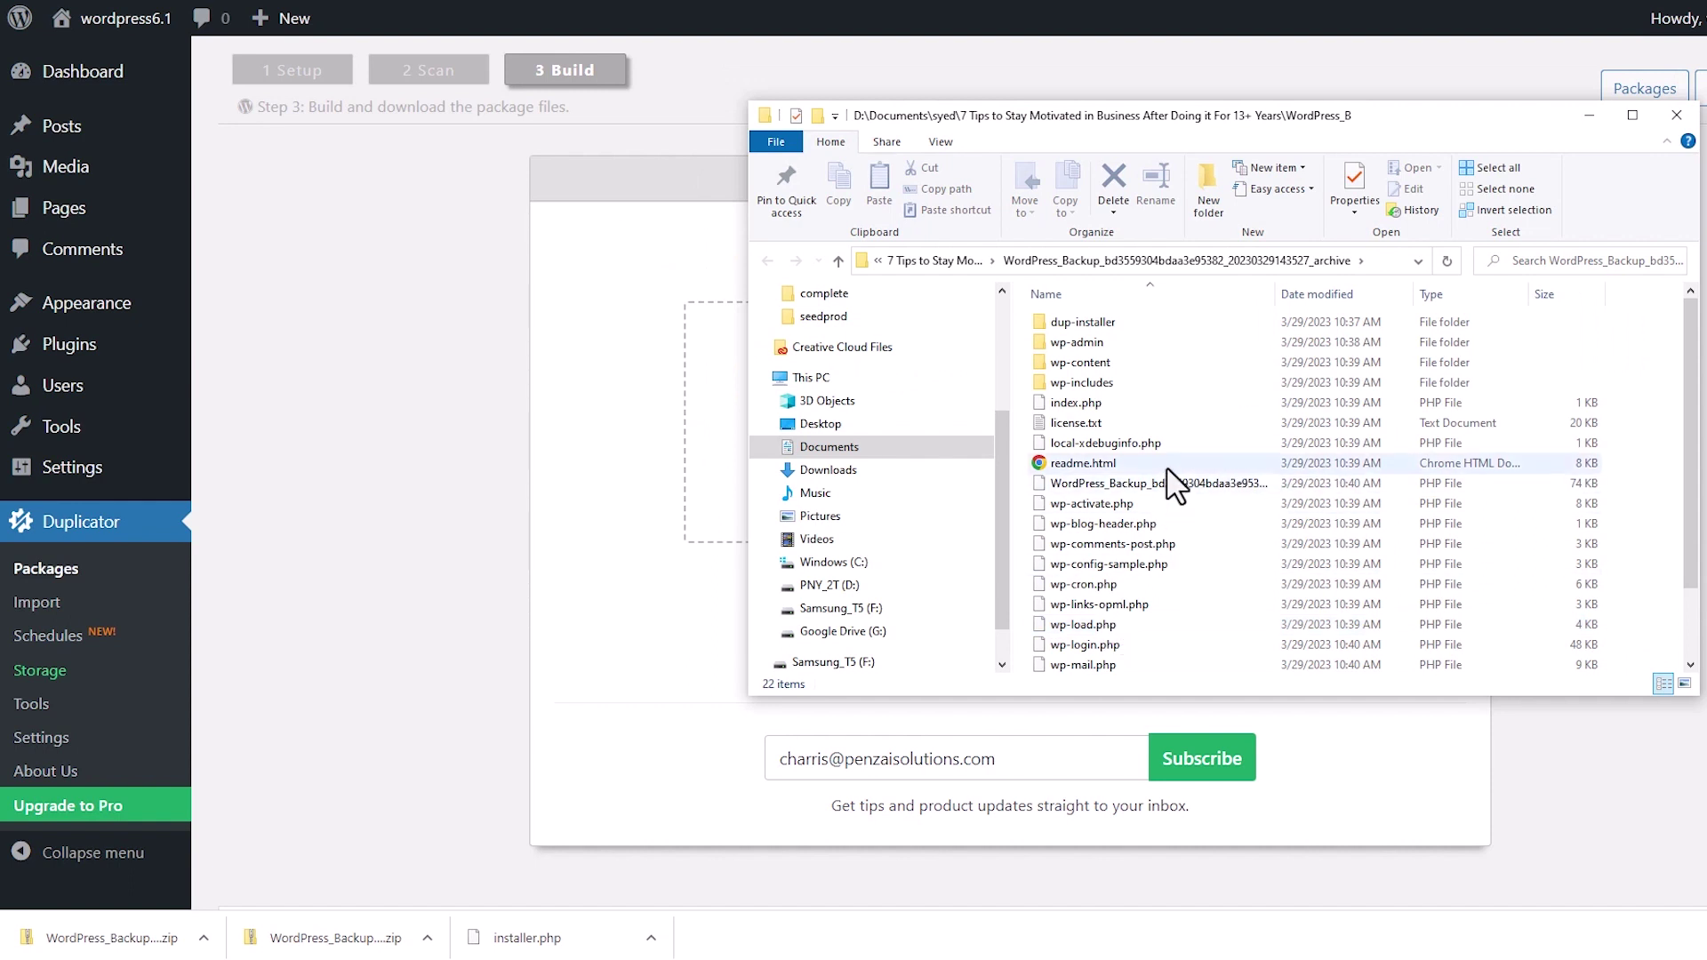
Step: Open wp-content > uploads > 2023 > 03 in the extracted backup and scroll through the image thumbnails
mouse_move(1153, 402)
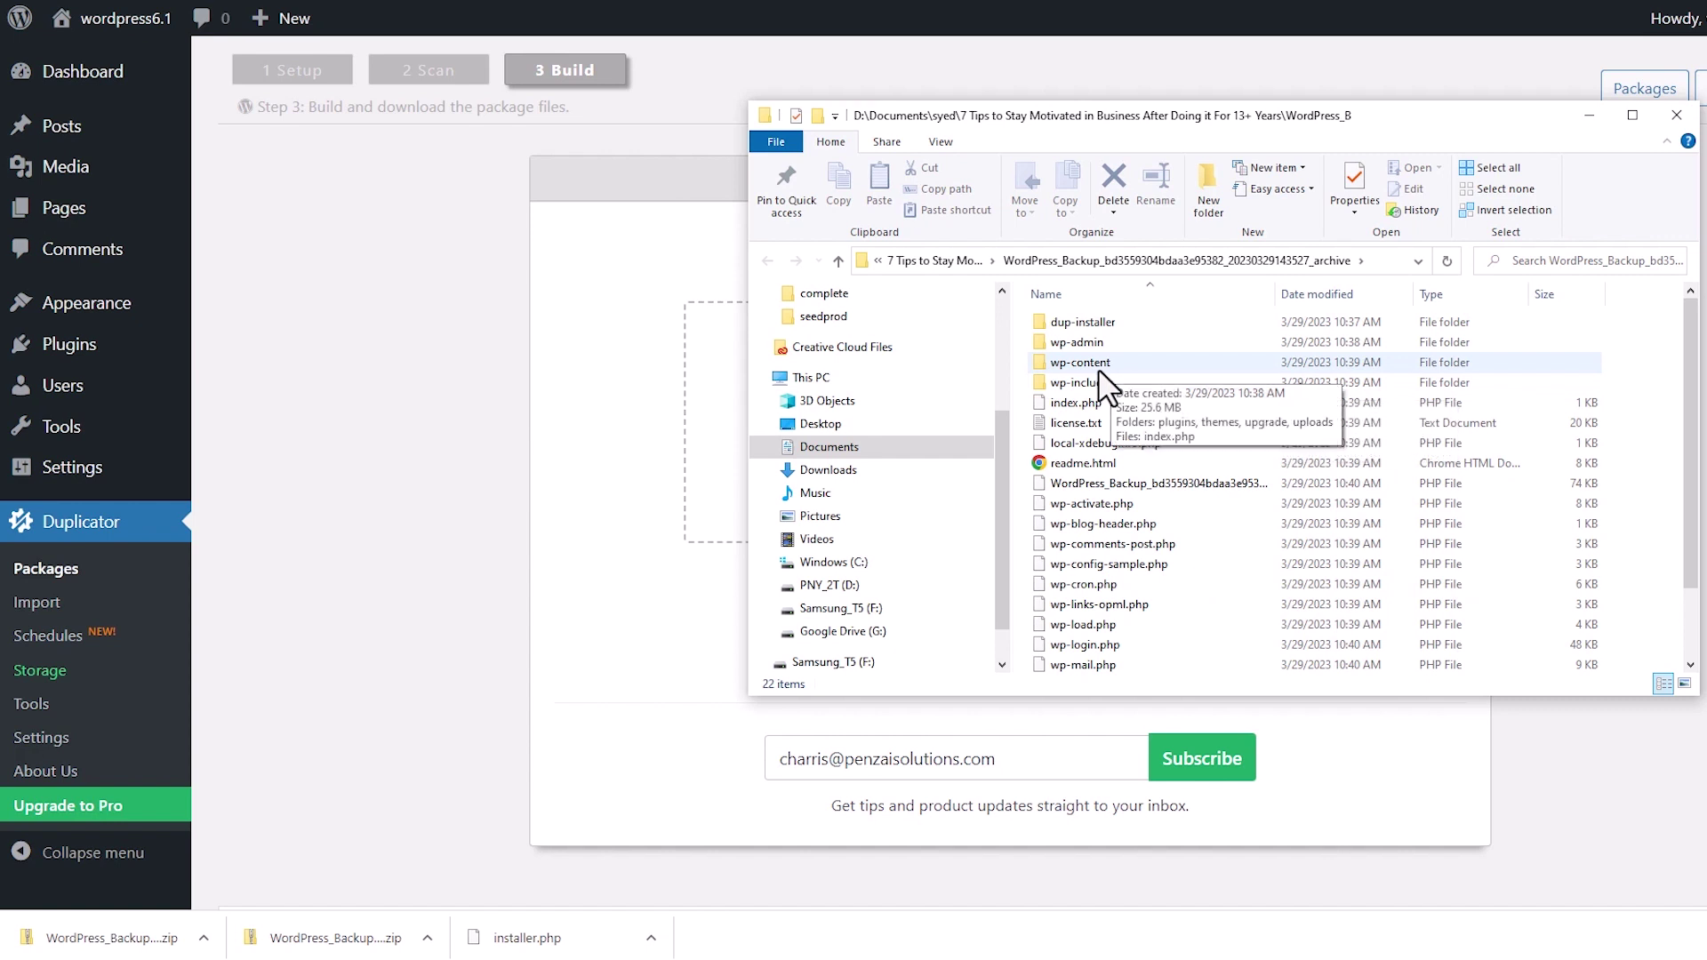
double_click(1102, 382)
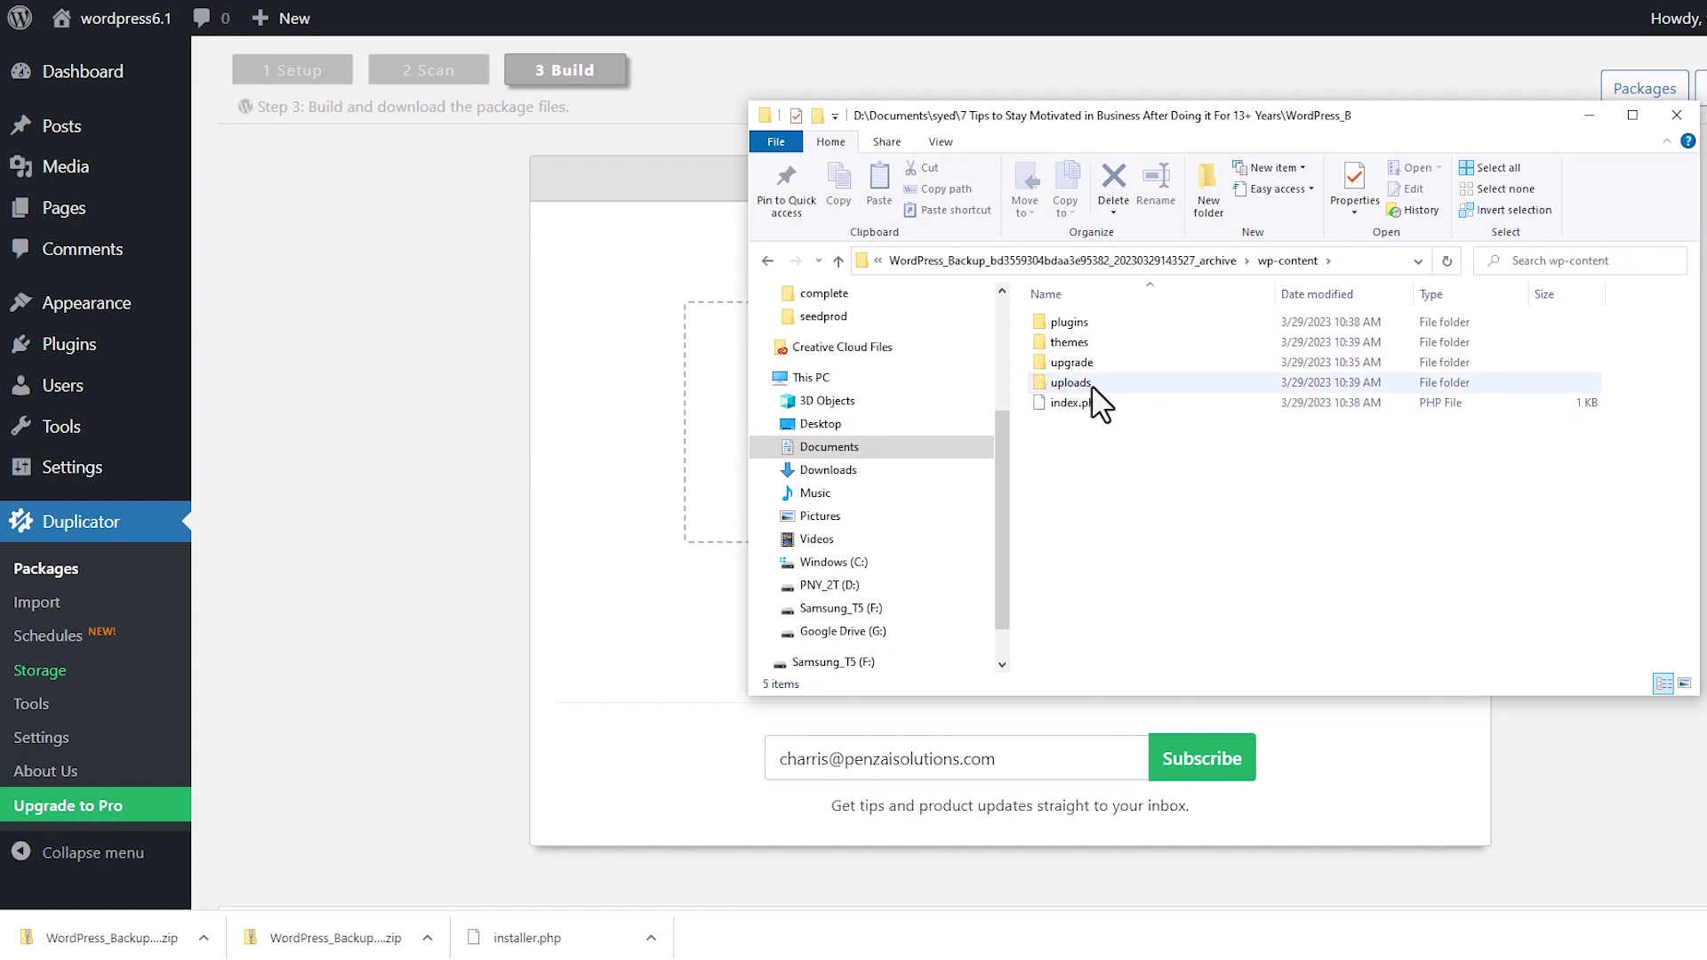
double_click(1093, 385)
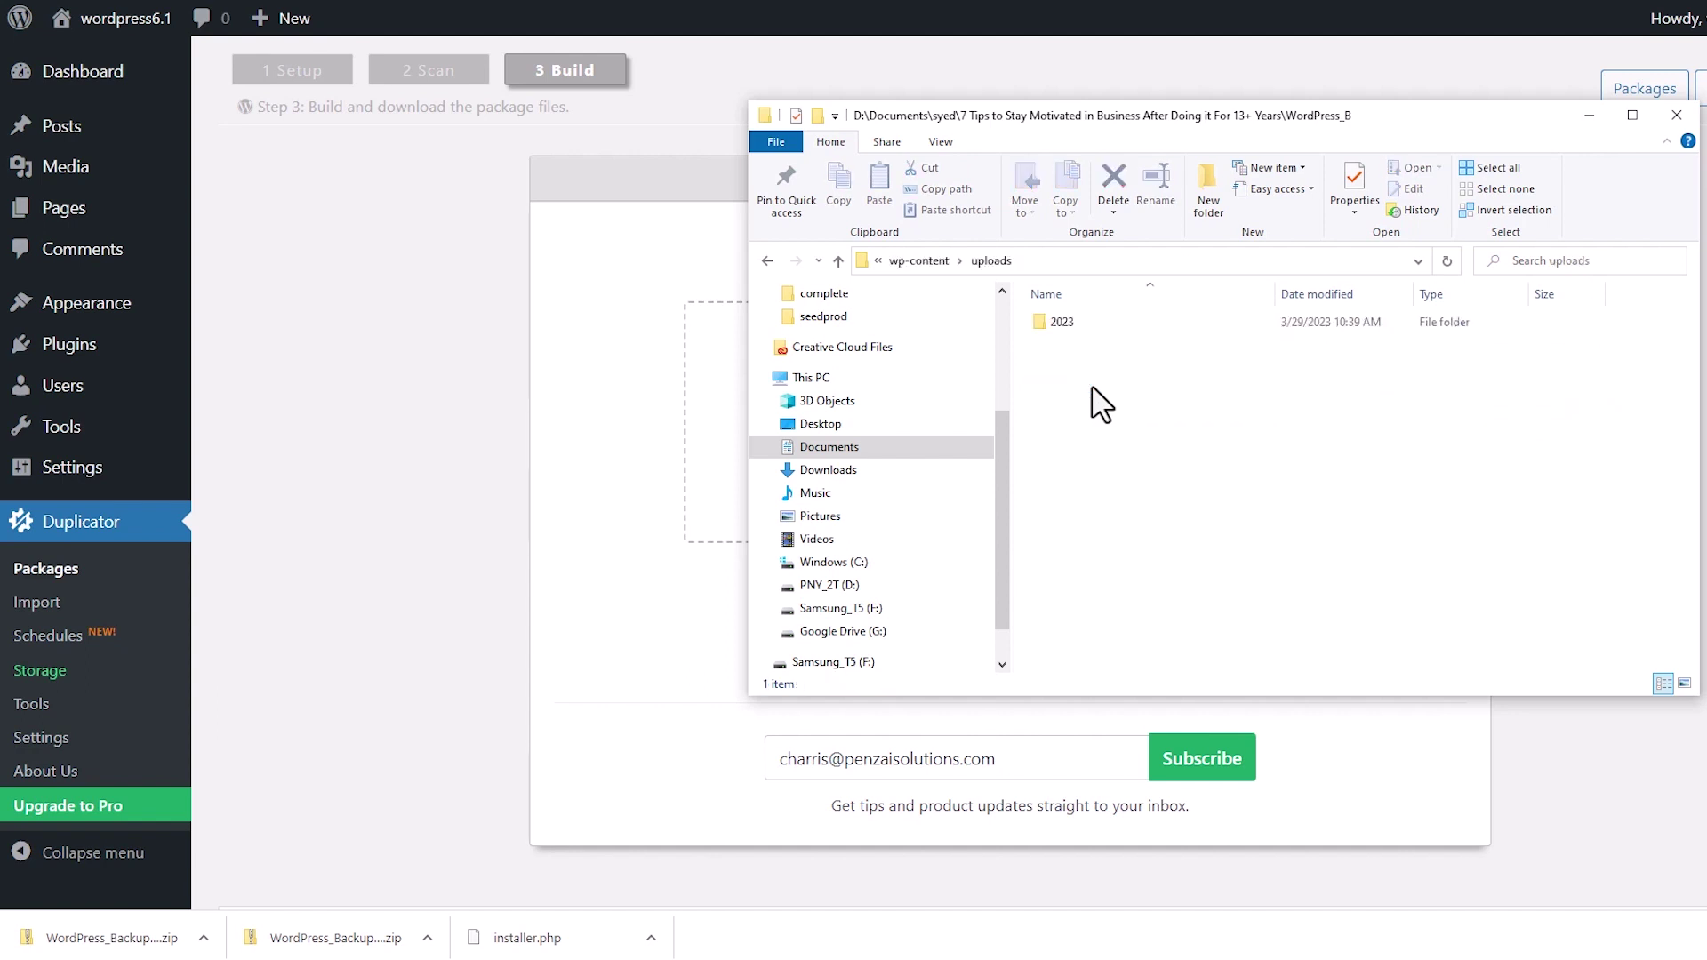
double_click(1075, 322)
double_click(1076, 327)
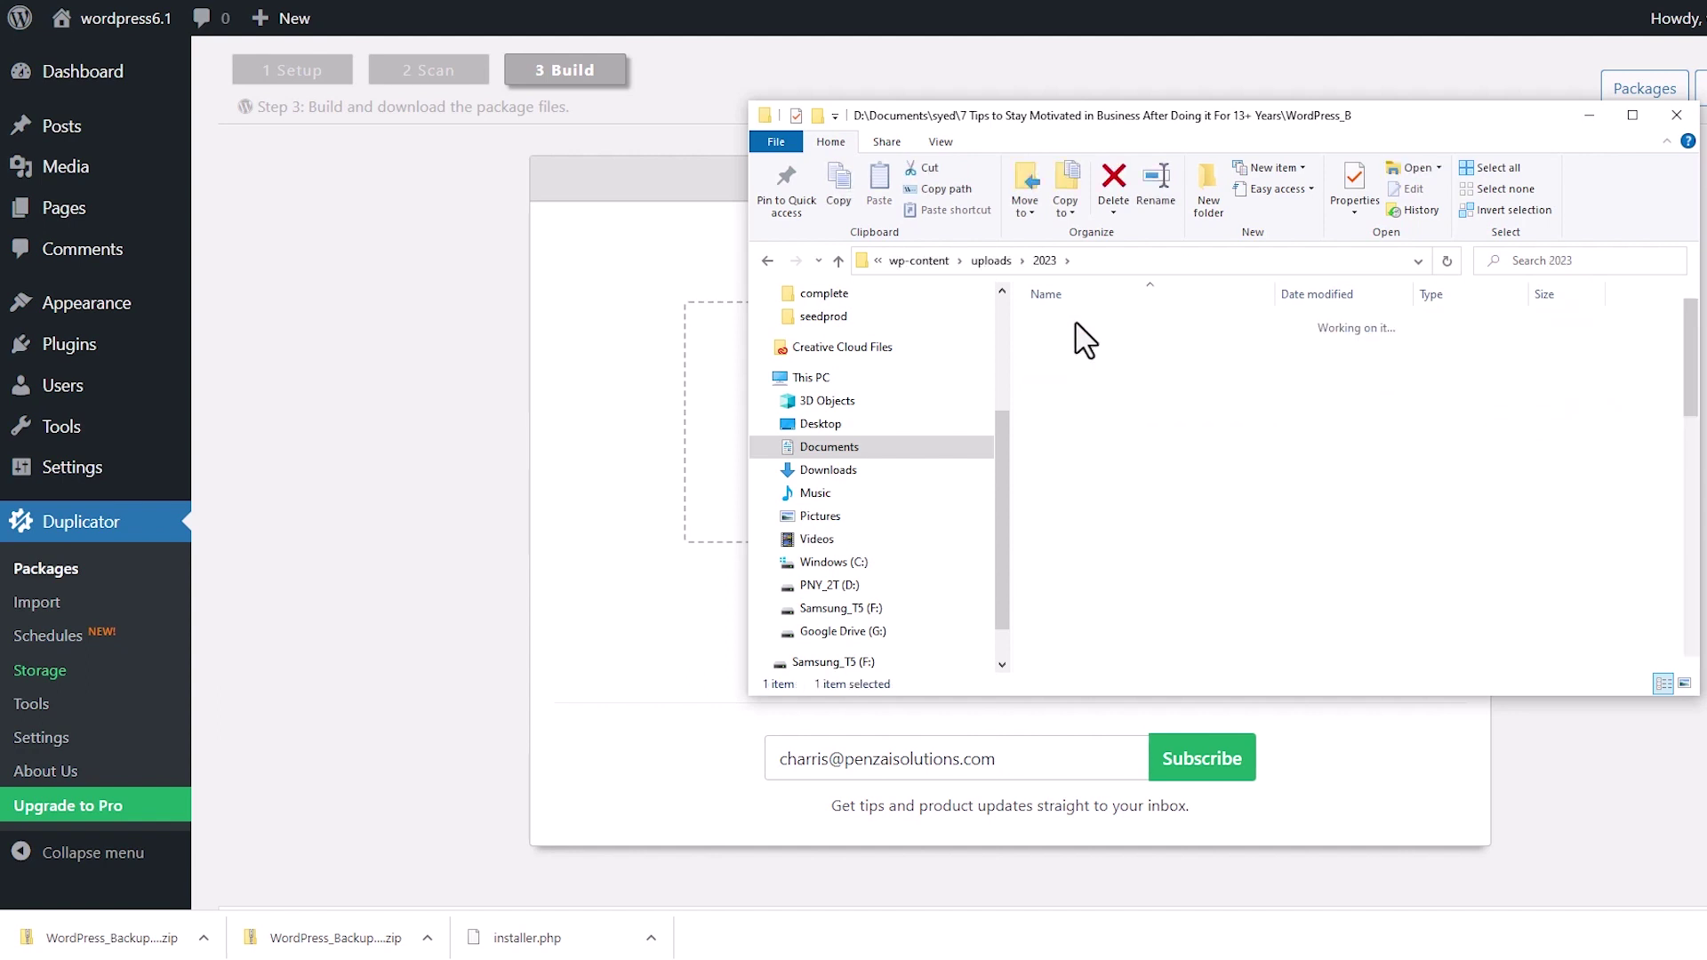
scroll(1283, 483, down, 5)
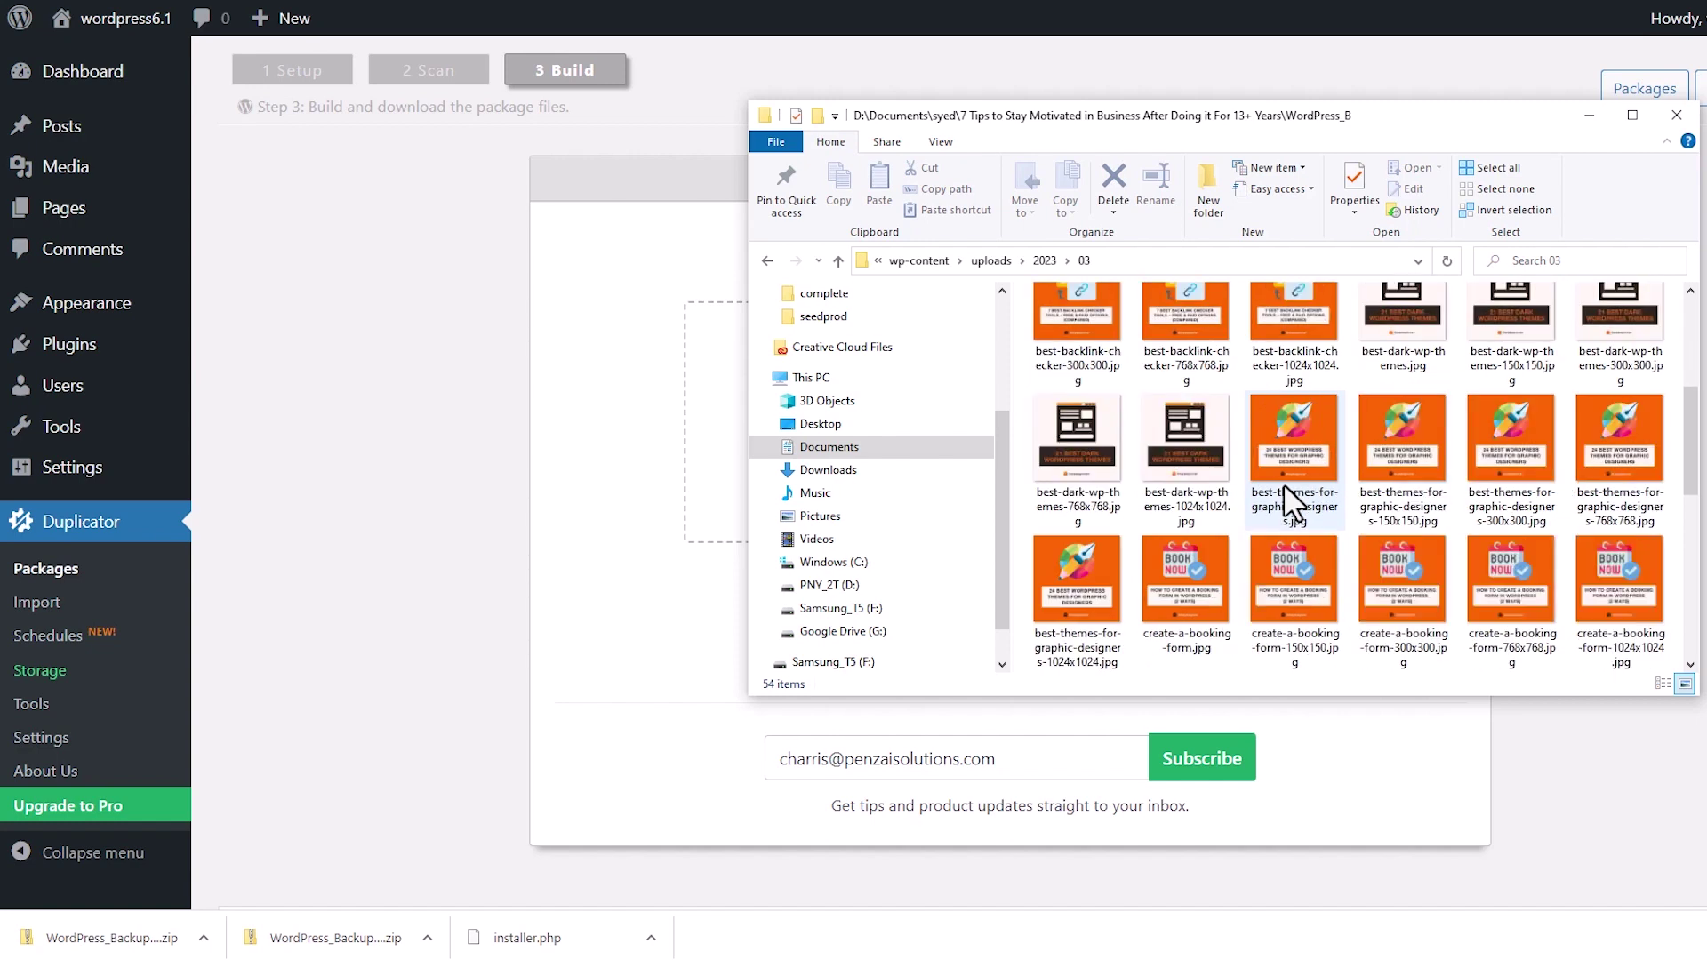
scroll(1291, 503, down, 5)
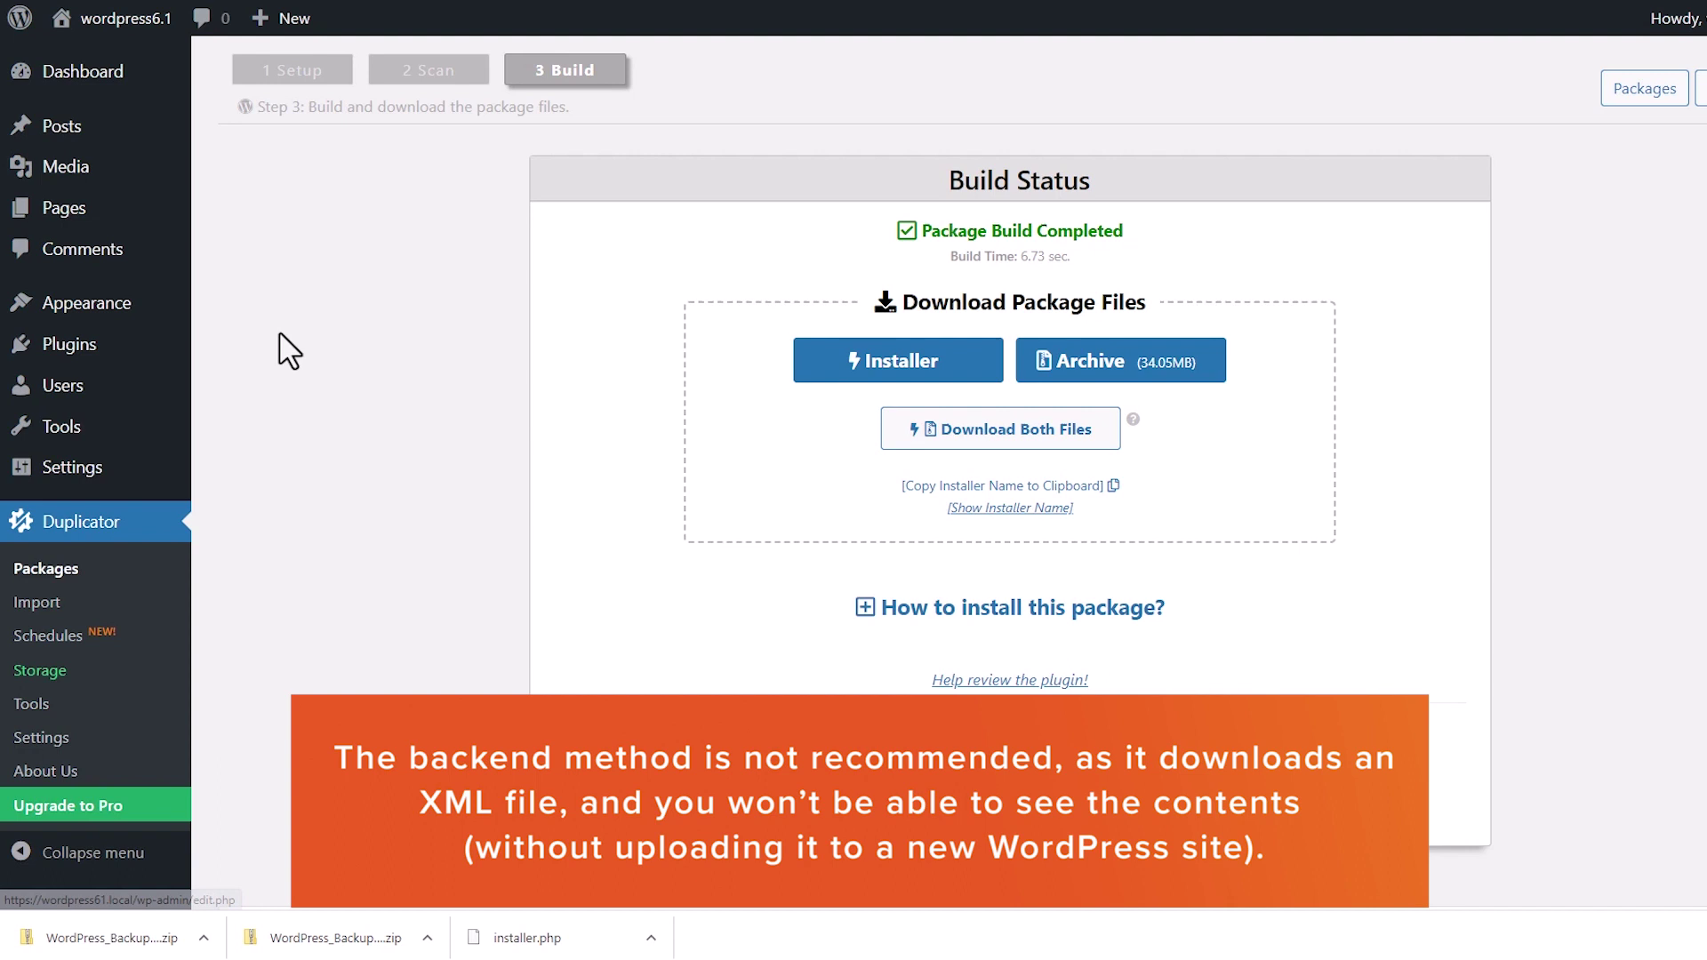
Step: Go to Tools > Export and choose to export Media only
scroll(289, 351, down, 3)
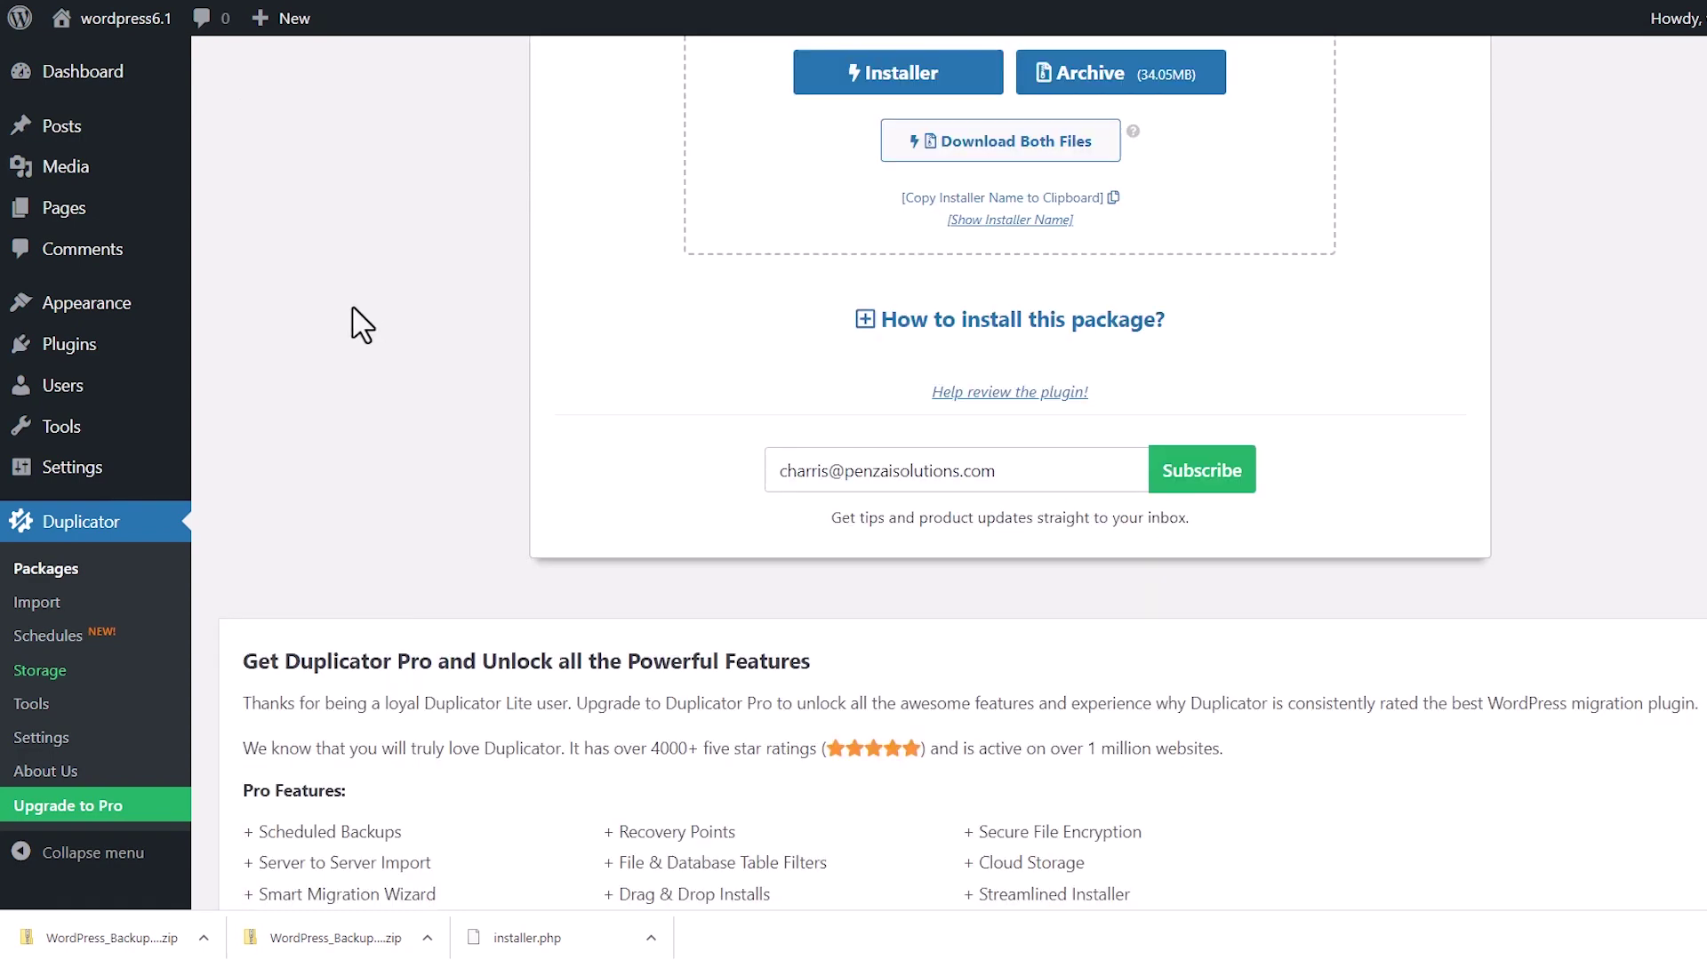
mouse_move(60, 429)
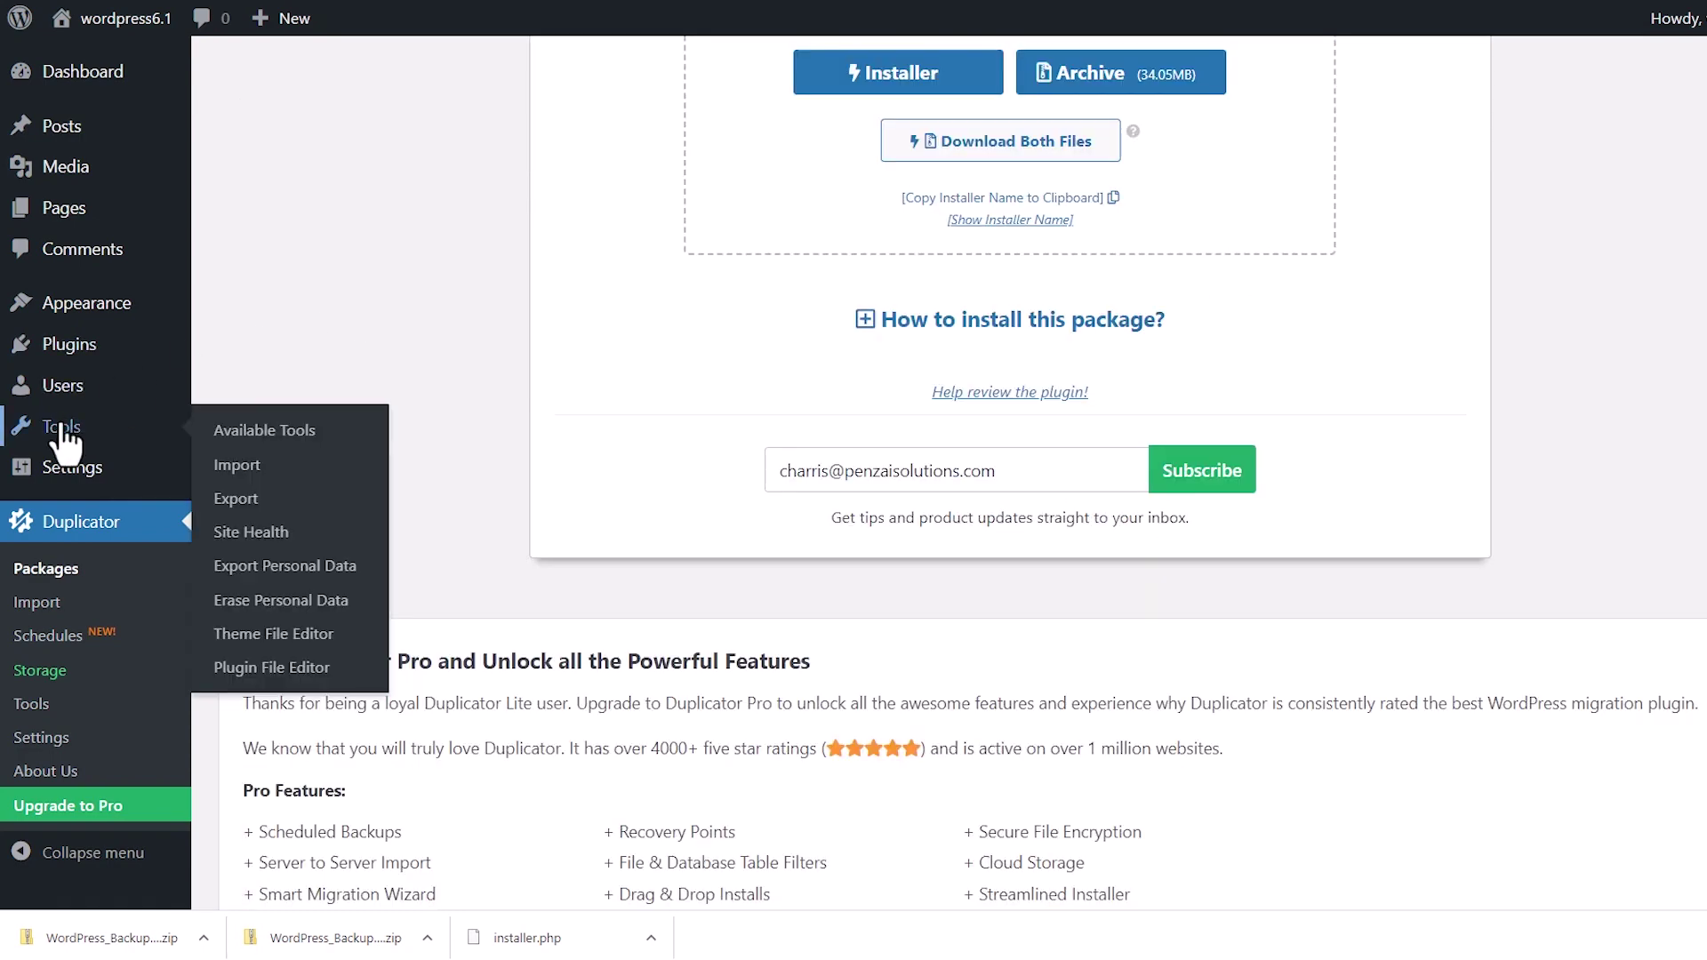
click(235, 499)
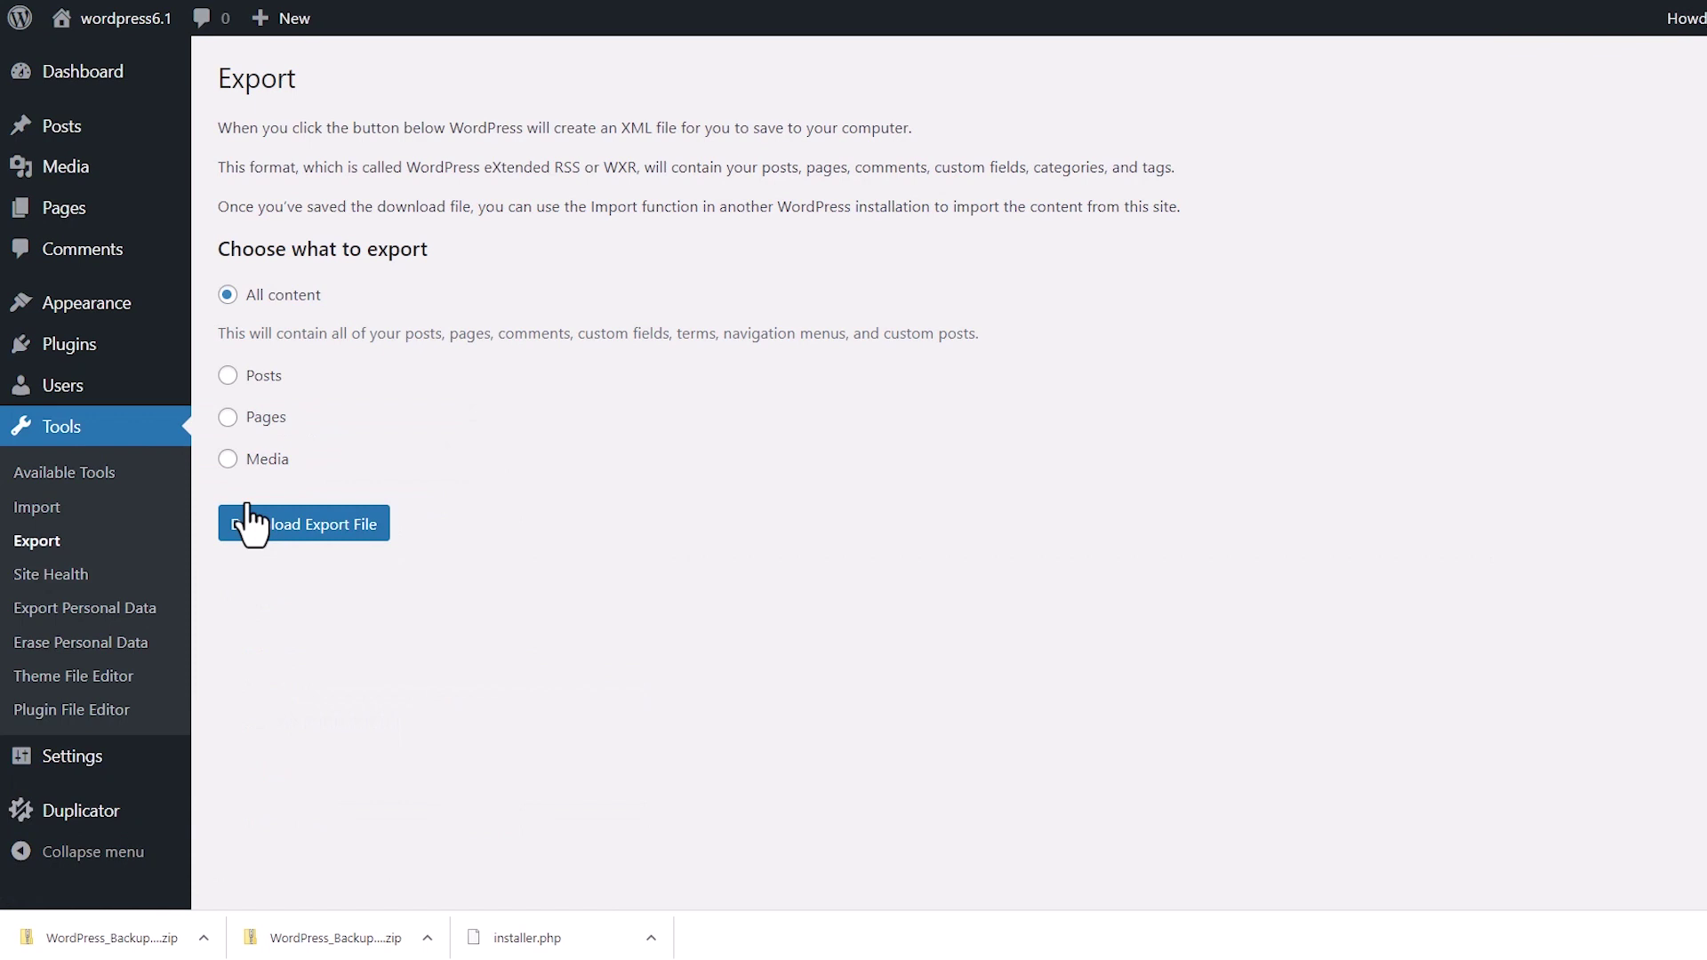
click(228, 458)
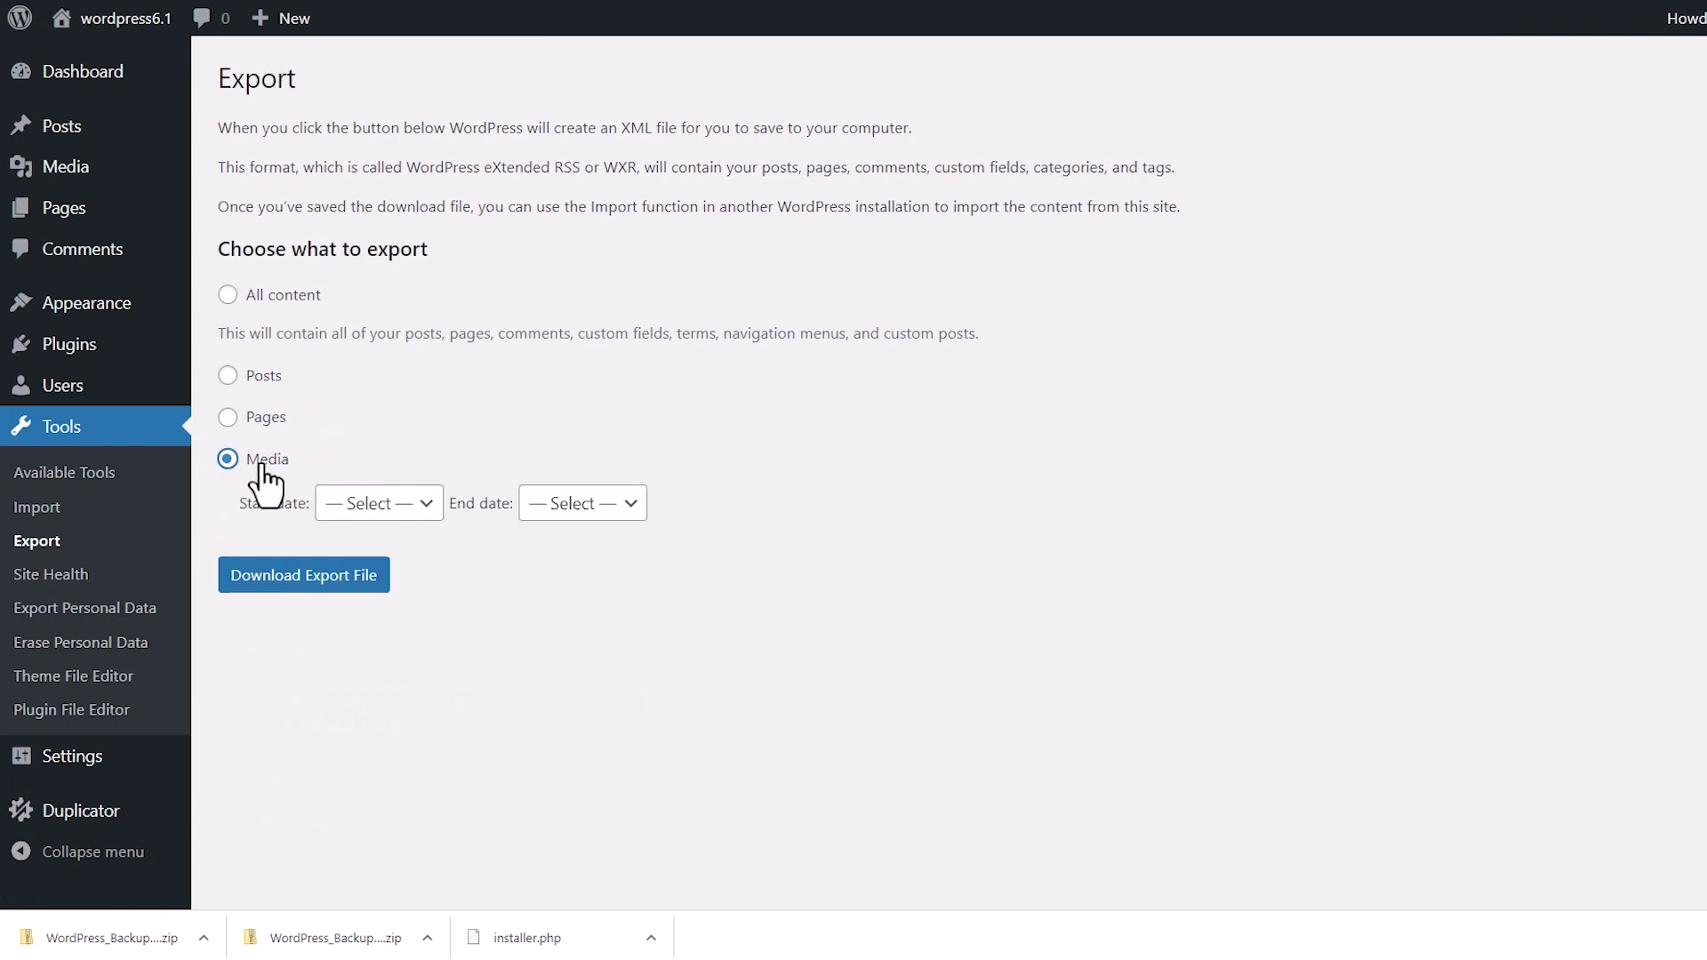
Step: Set Start and End date to March 2023, then download and save the XML export file
click(364, 504)
click(374, 559)
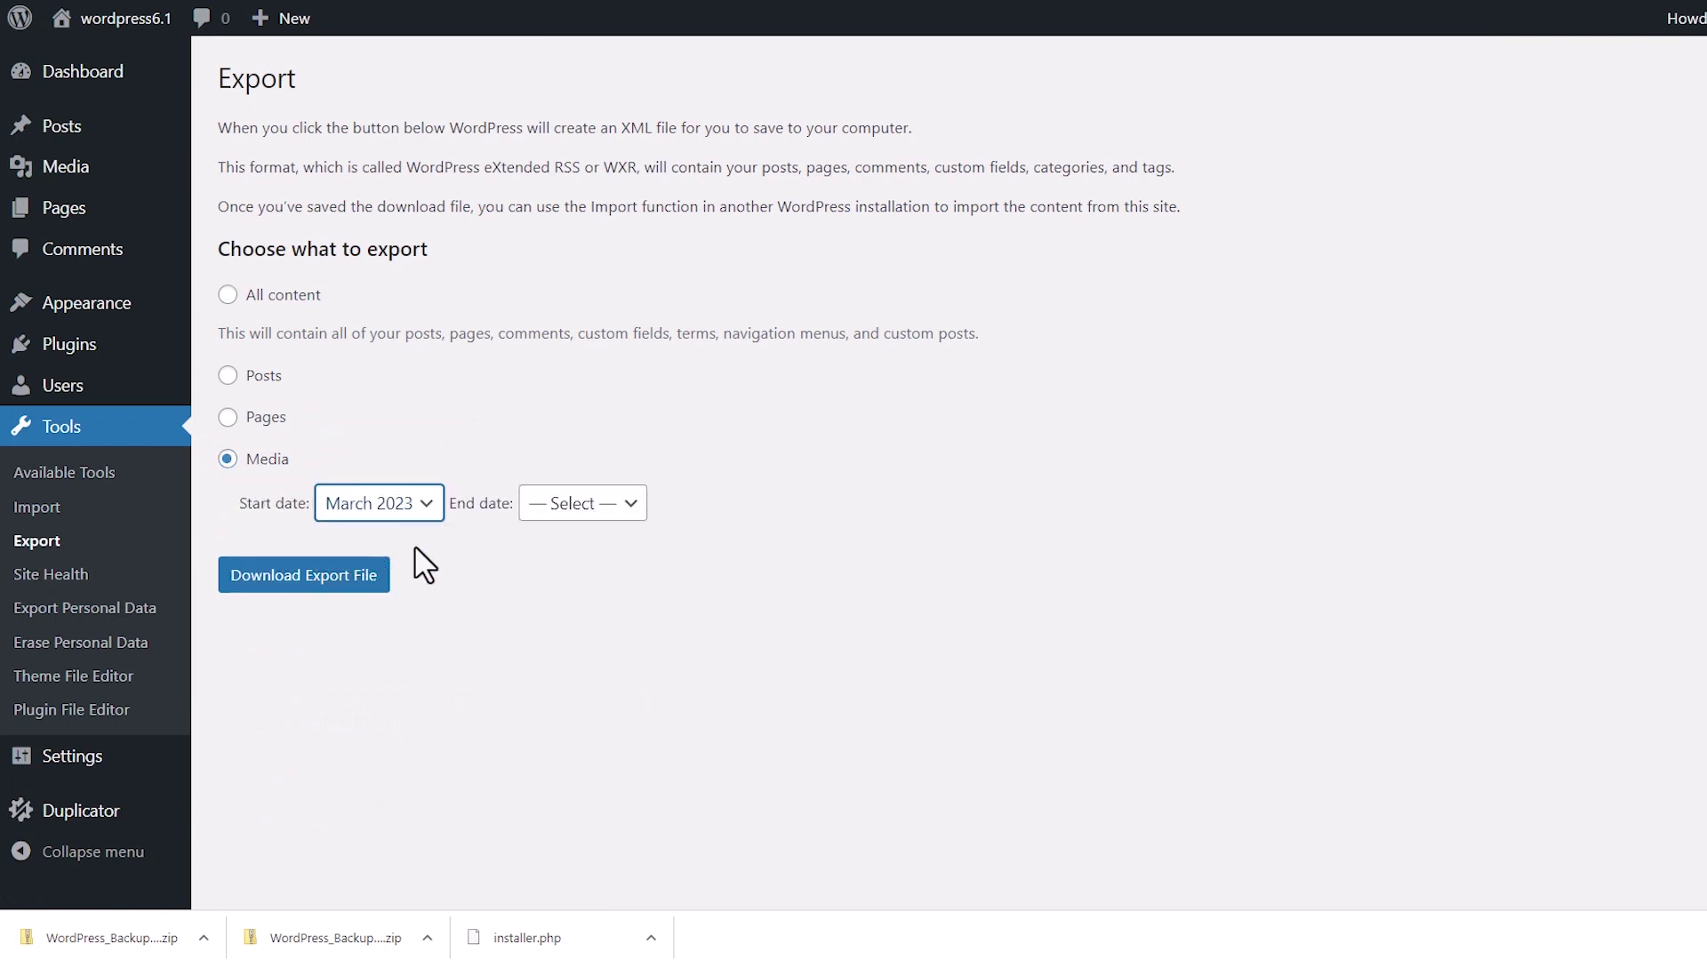
click(598, 506)
click(579, 555)
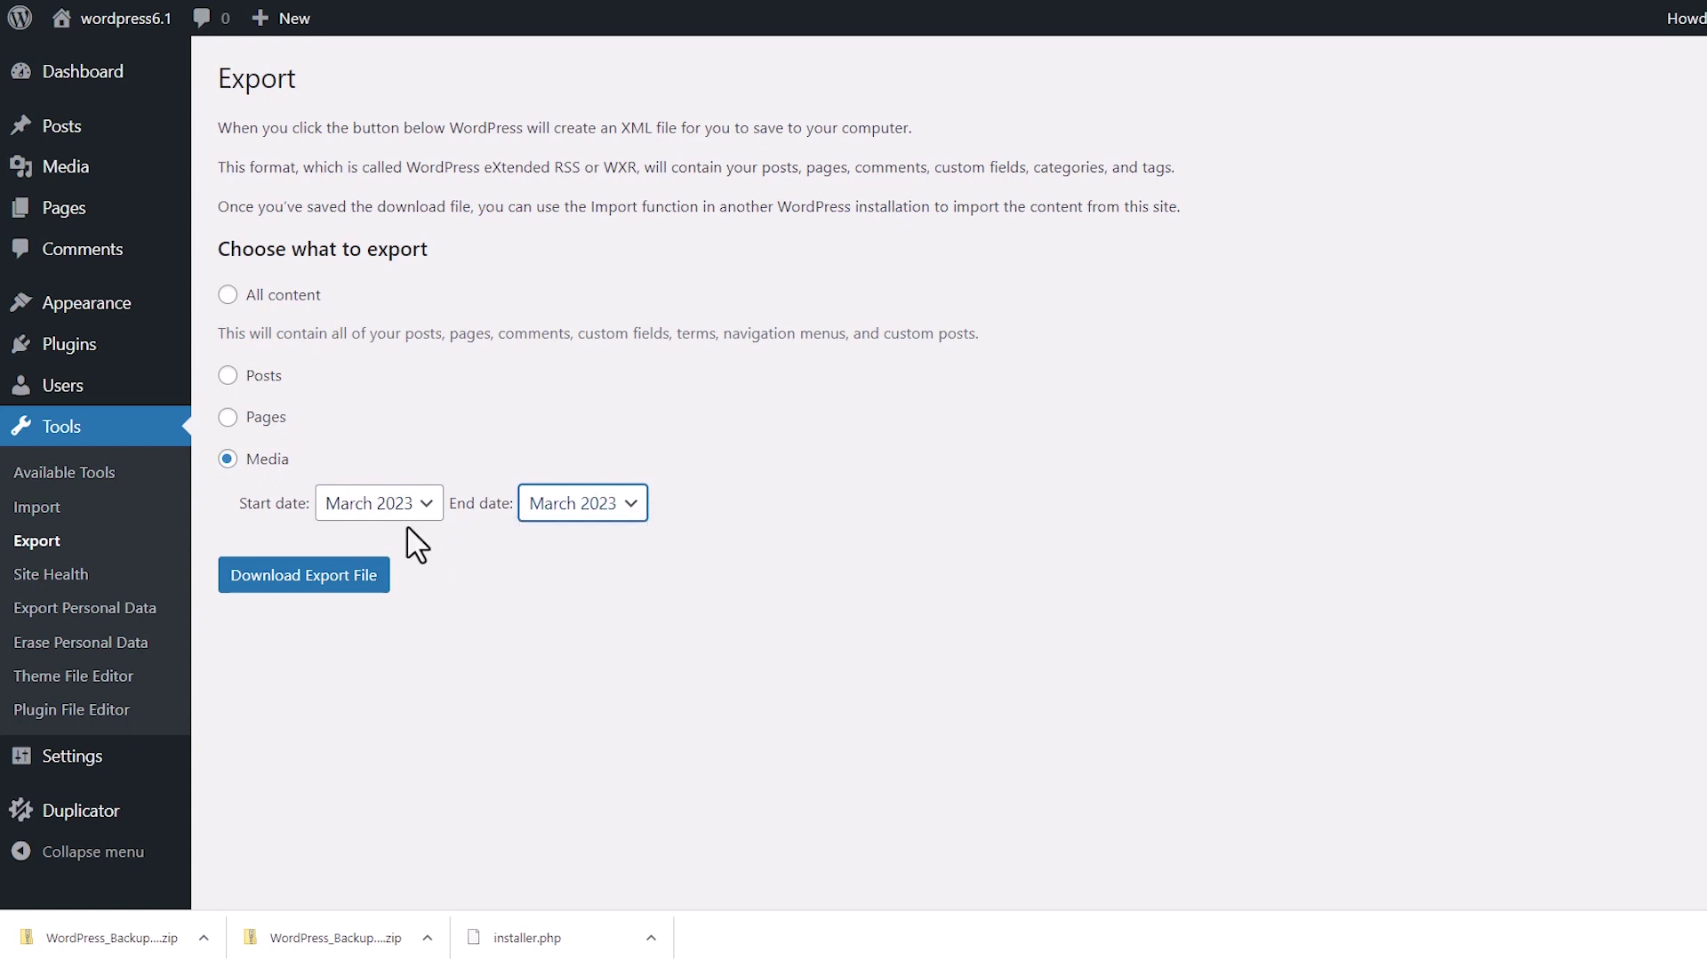
click(336, 585)
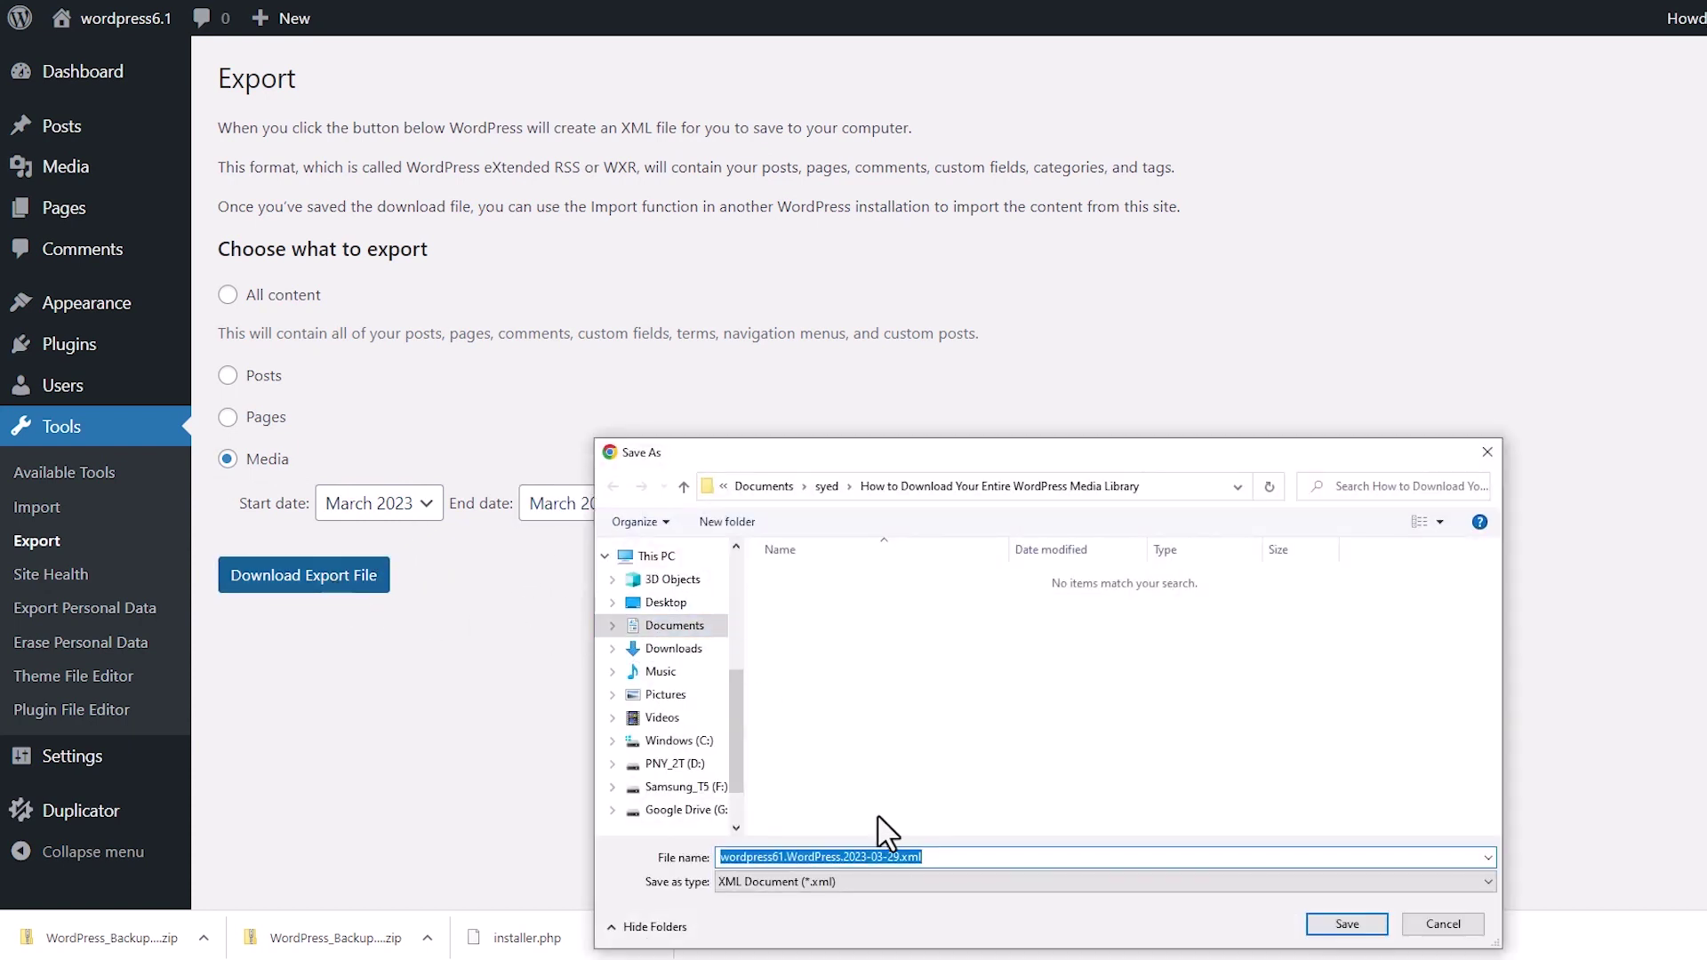
click(1349, 925)
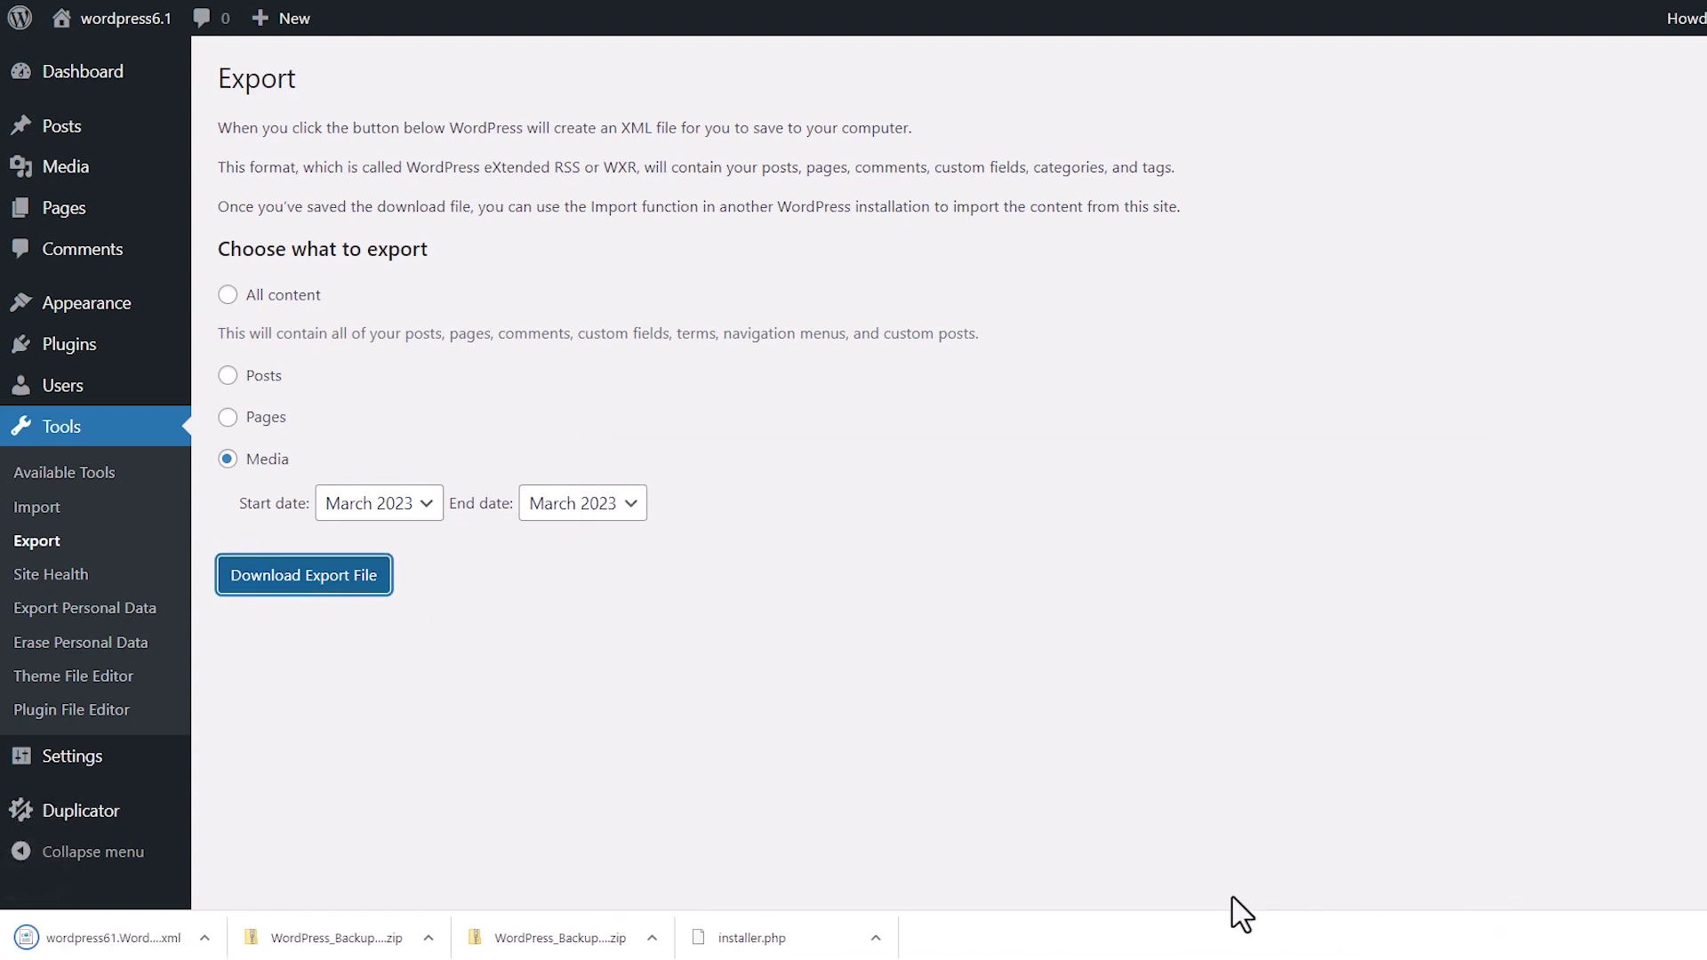